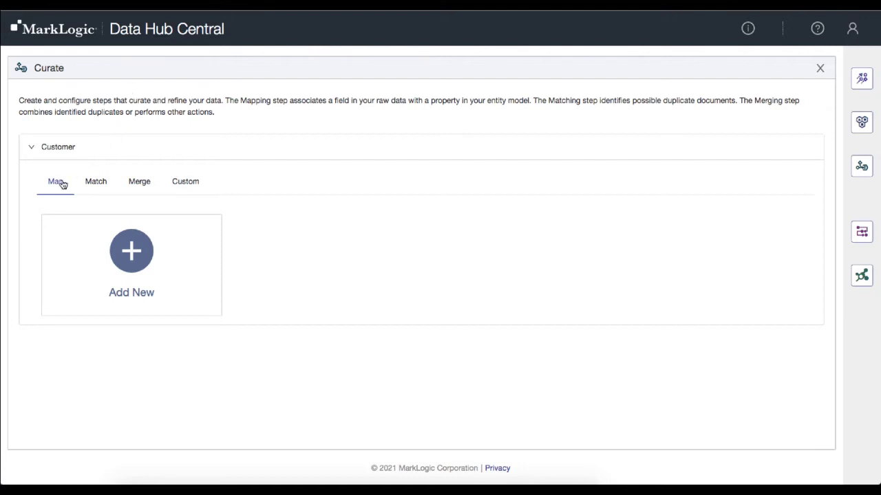
Step: Start a new Customer mapping step named mapHome with the description "map home insurance data to customer entity model"
click(140, 260)
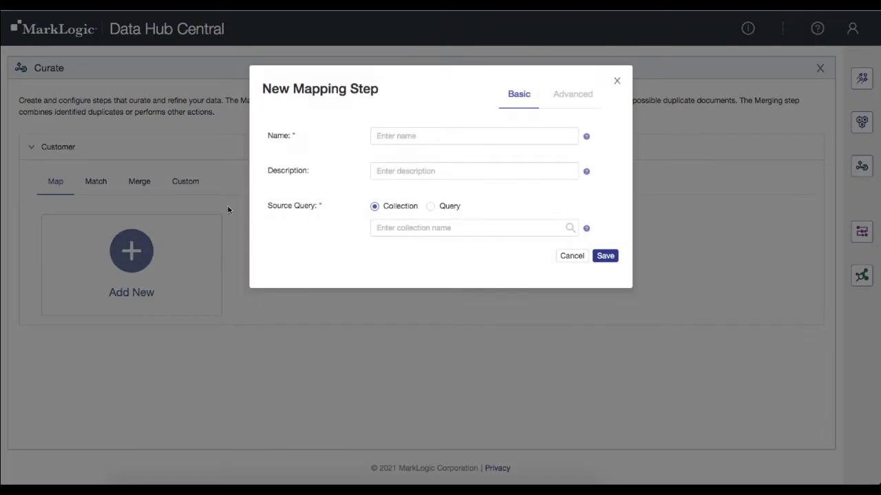
click(403, 136)
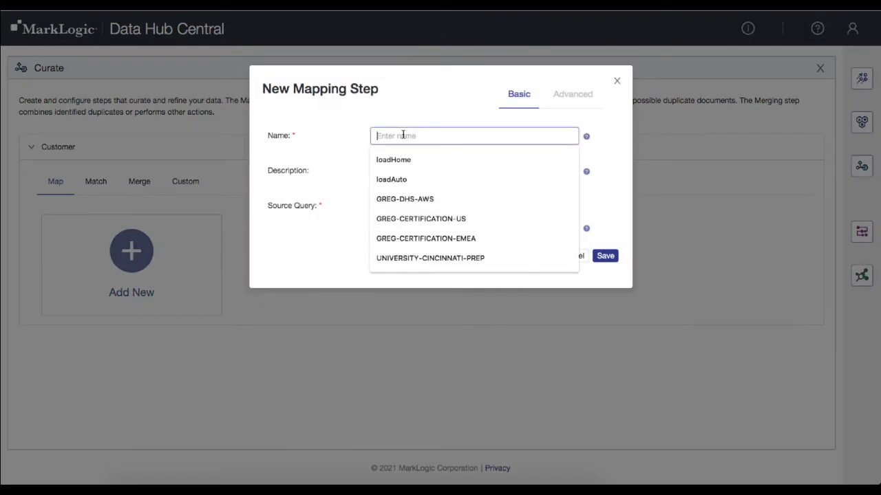
text(mapHome)
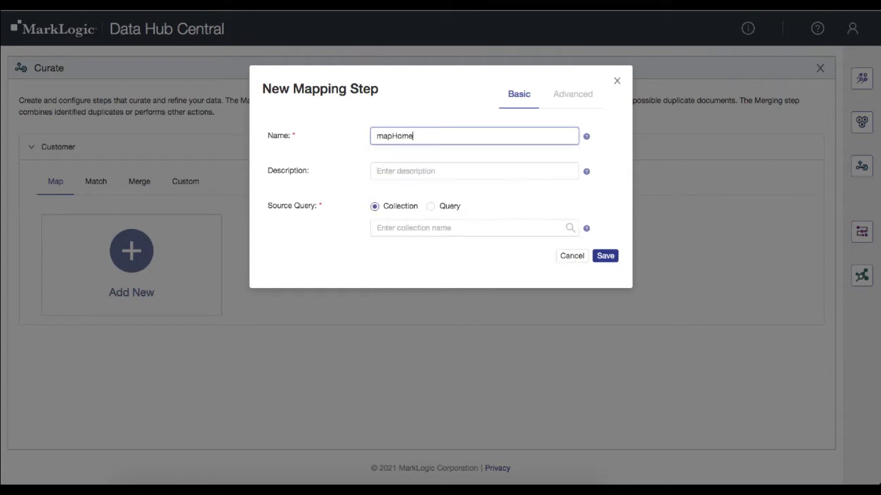
click(392, 174)
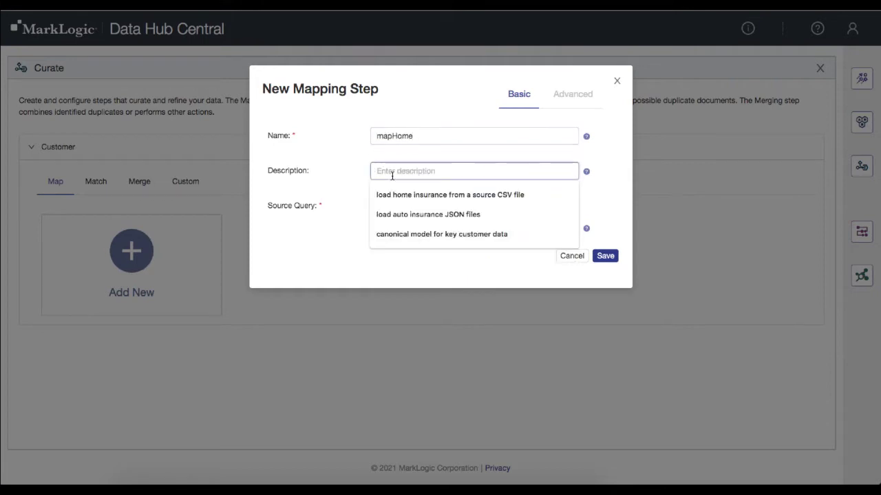
click(324, 177)
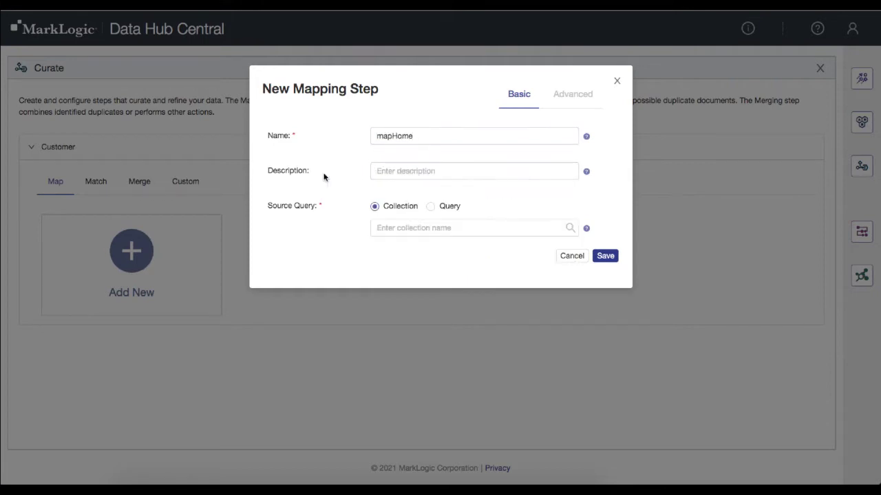
click(372, 167)
text(map home insurance data to customer entity model)
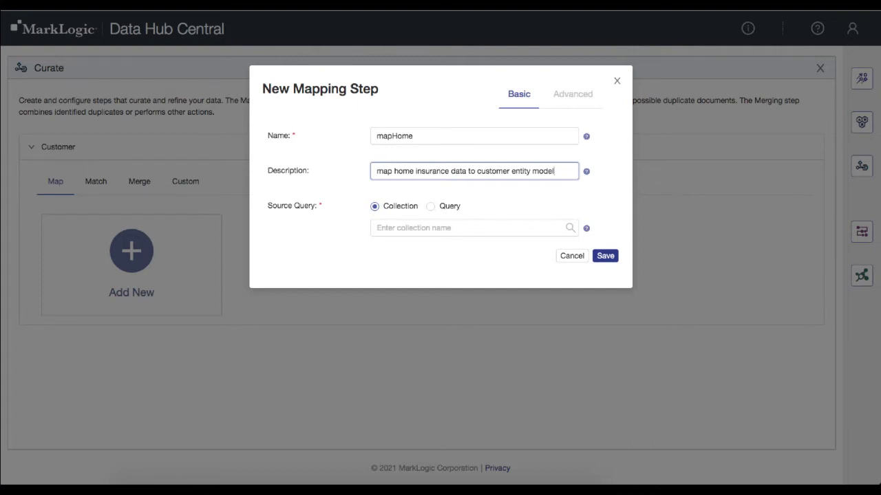
Step: Set the mapping step's source query to the loadHome collection and save the step
click(431, 207)
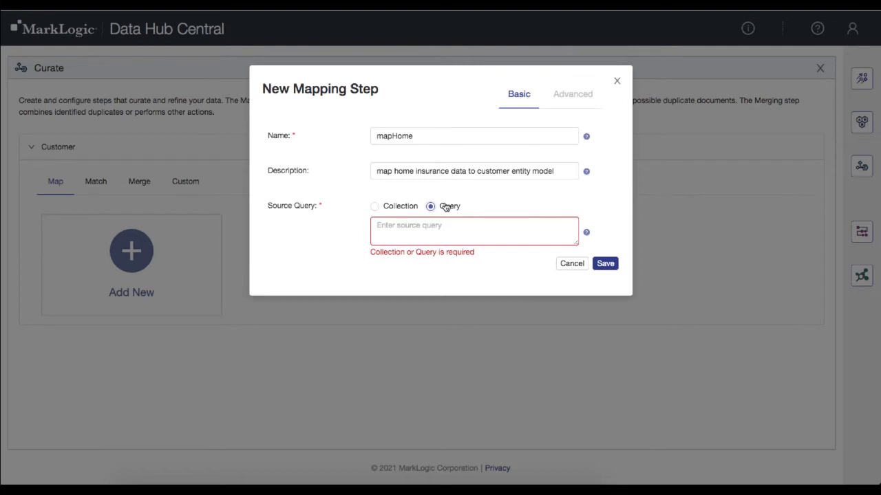
click(375, 207)
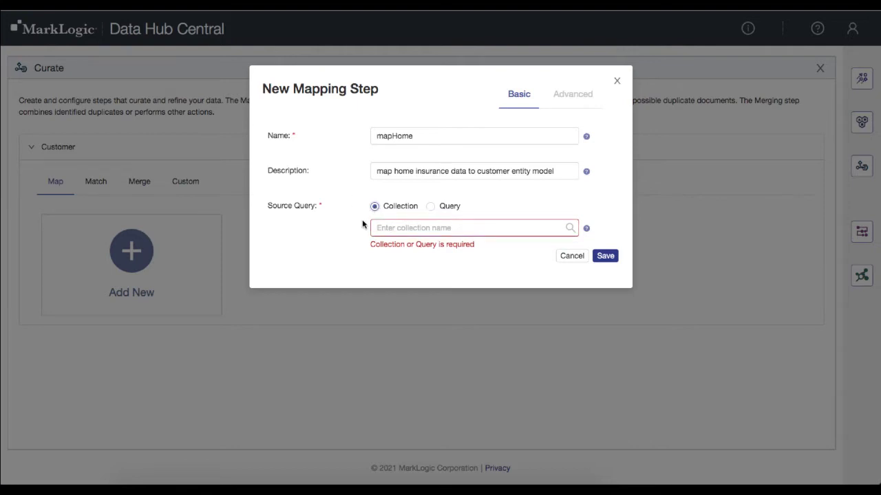
click(382, 227)
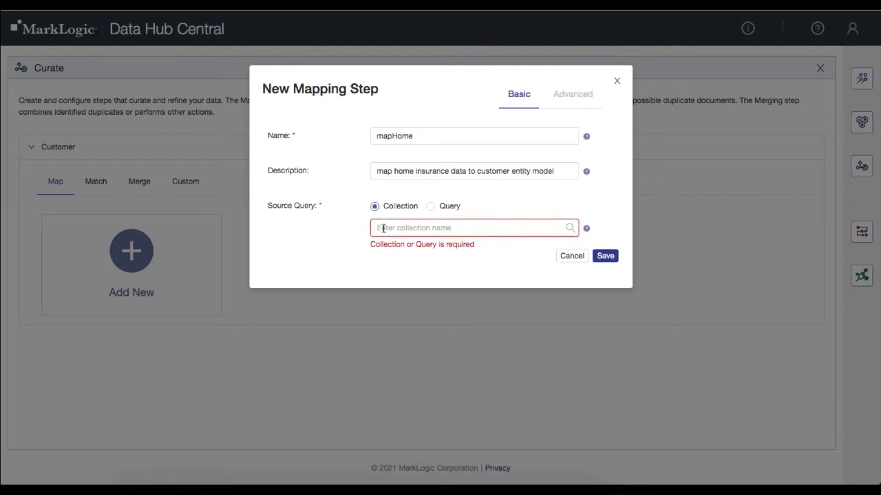
text(loadHome)
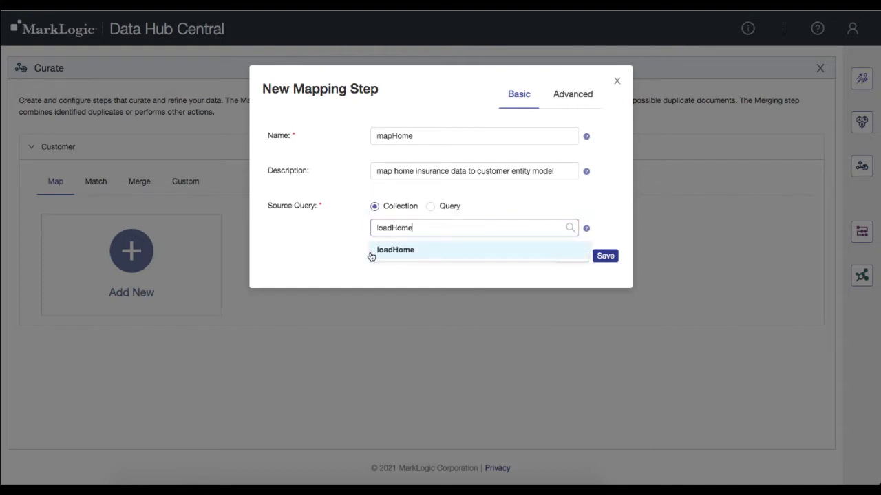
click(410, 251)
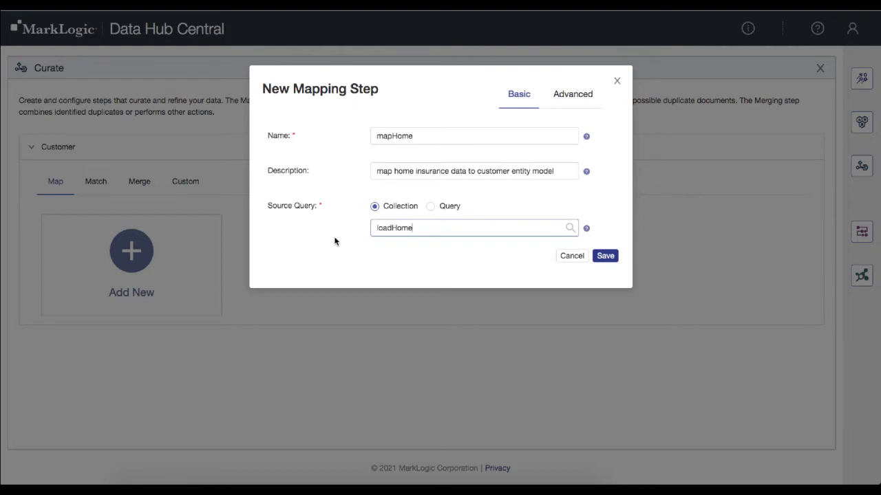
click(605, 256)
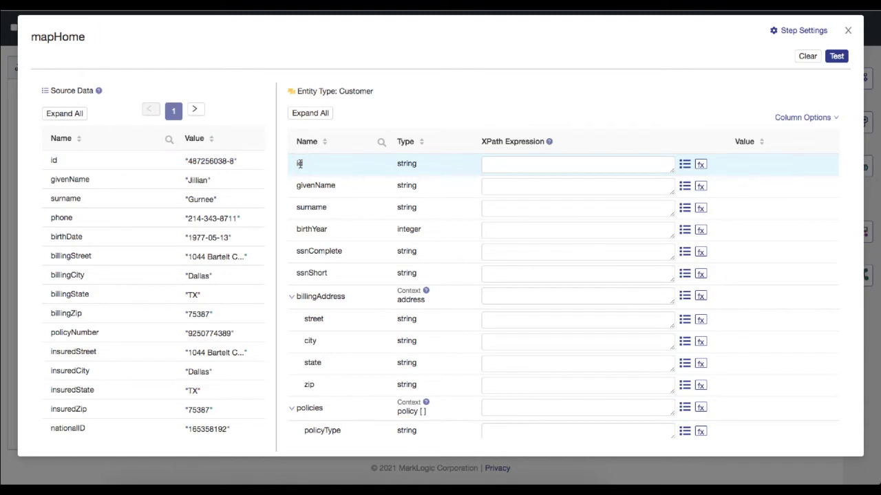
Step: Map the id property of the Customer entity to the id source field and test the mapping
click(685, 166)
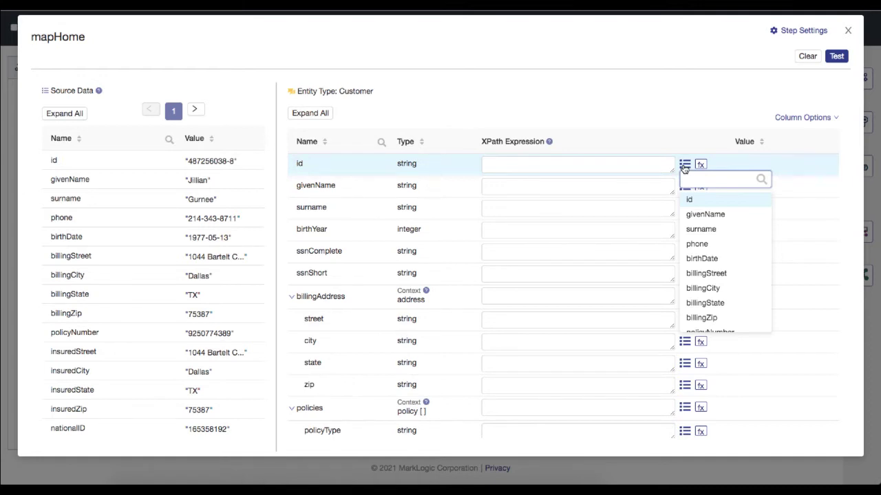
click(697, 204)
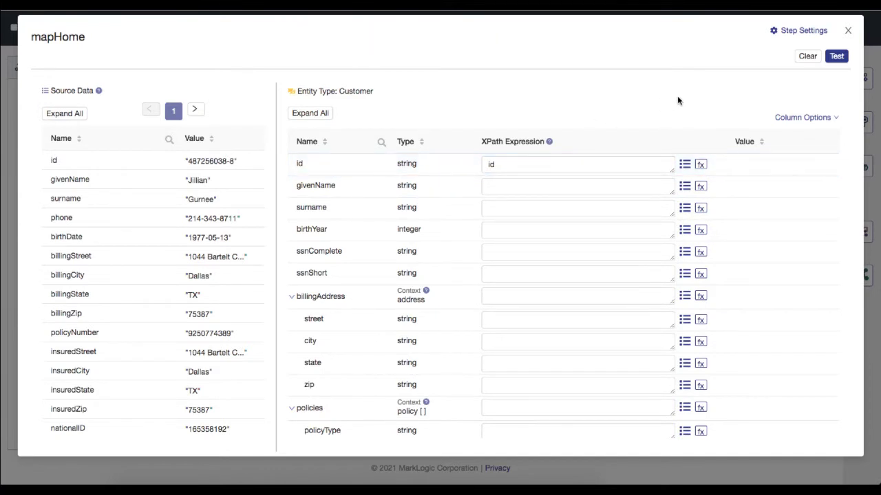
click(835, 61)
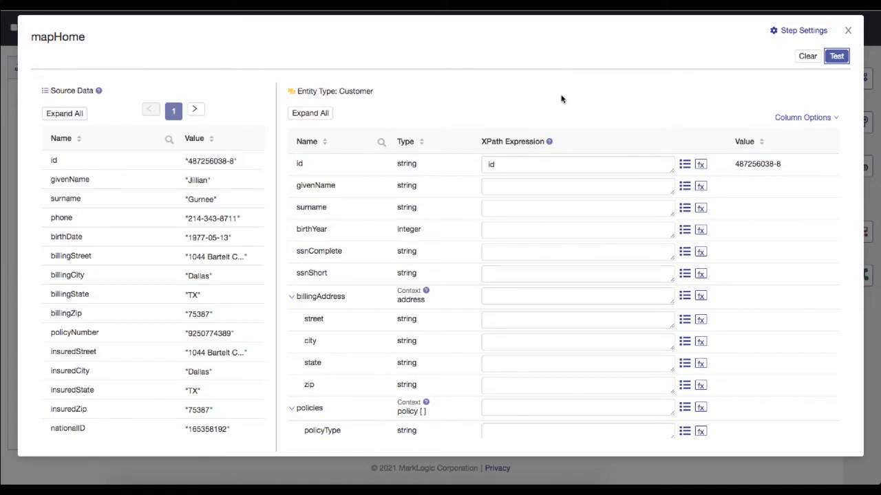
Step: Map the givenName and surname properties to the source fields of the same names and test the mapping
click(684, 187)
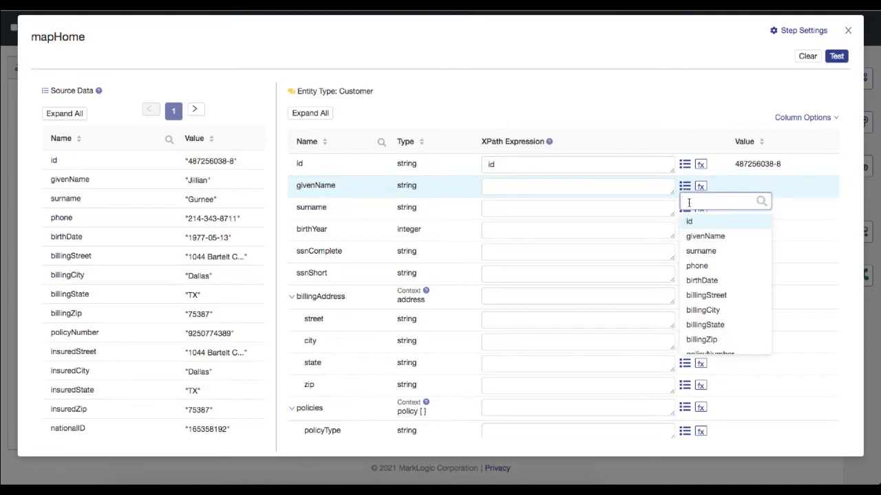
click(701, 236)
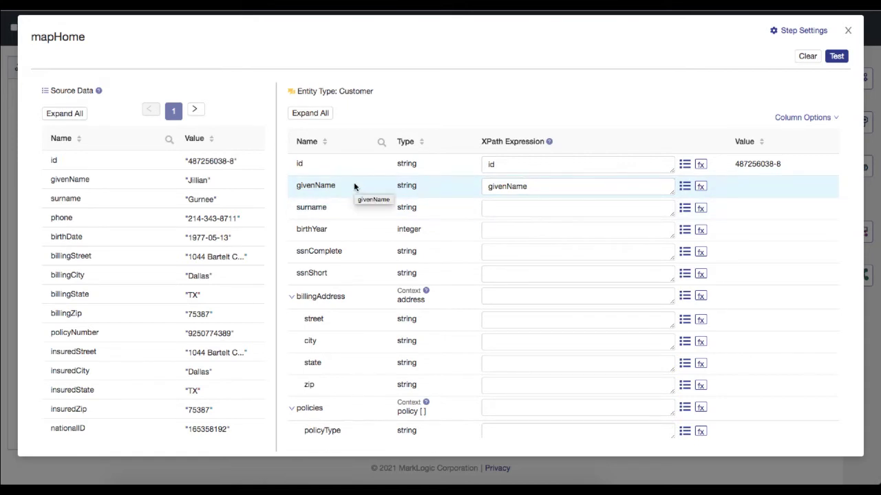
click(684, 208)
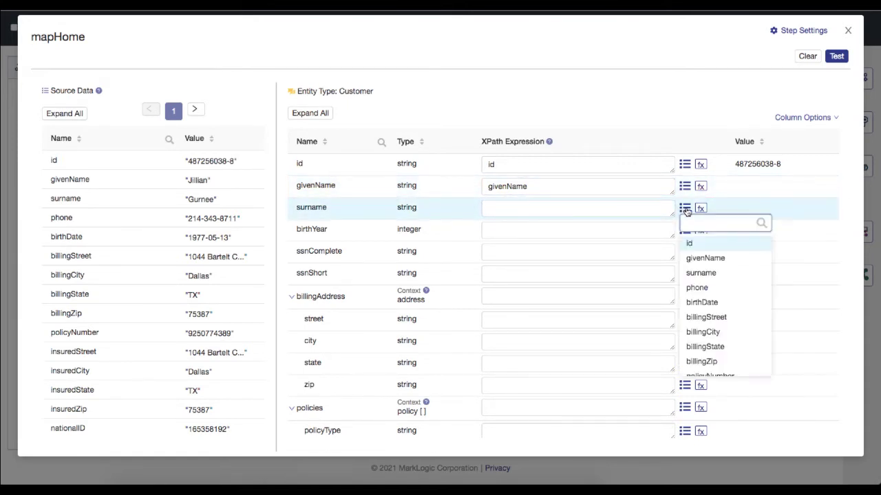
click(700, 272)
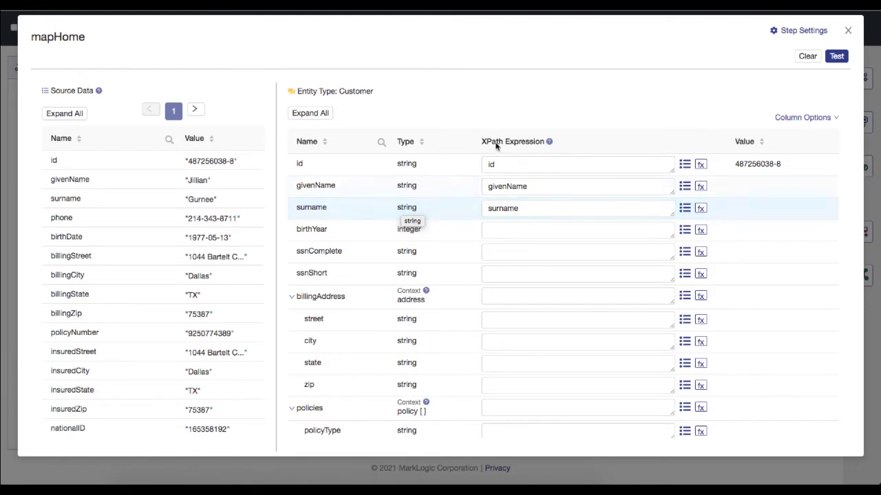
click(836, 56)
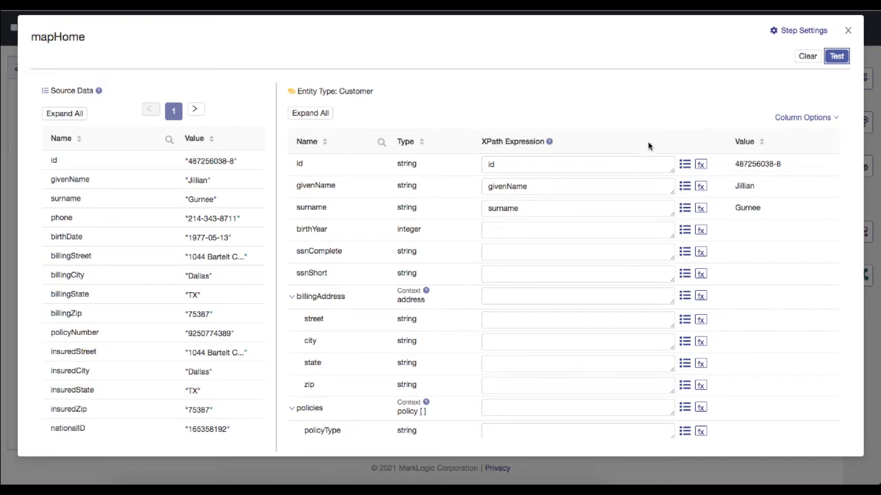
Step: Insert the year-from-date function as the XPath expression for the birthYear property
click(702, 233)
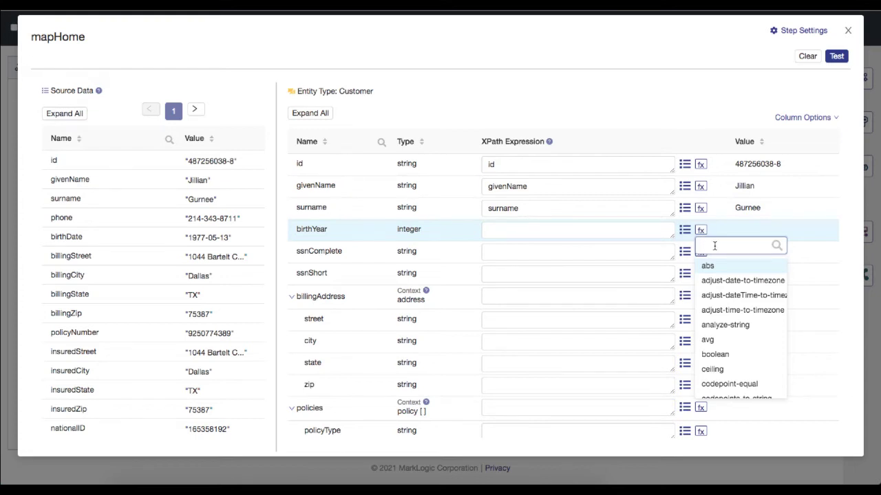
text(year)
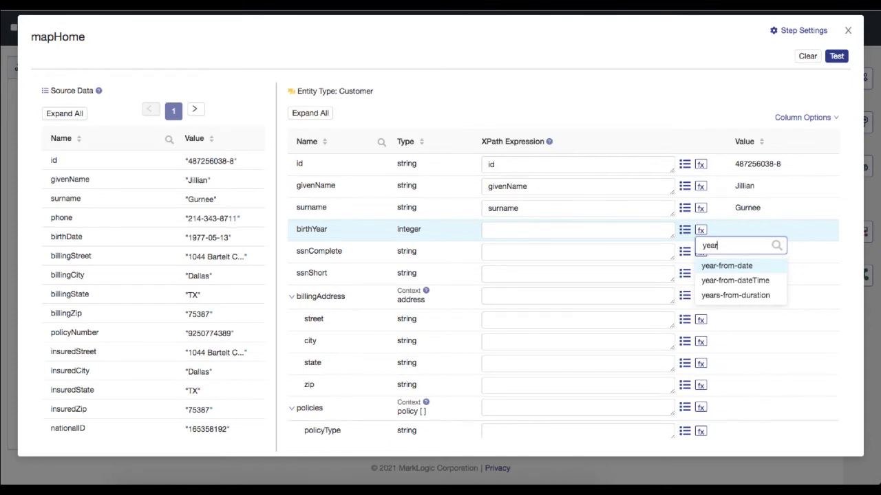
click(727, 266)
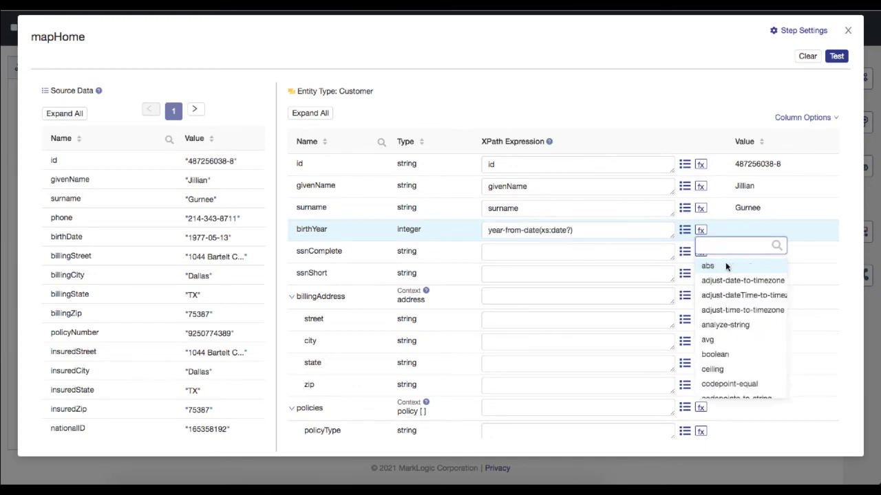
Step: Replace the xs:date? placeholder with the birthDate source field so the birthYear expression reads year-from-date(birthDate), and commit it
click(541, 231)
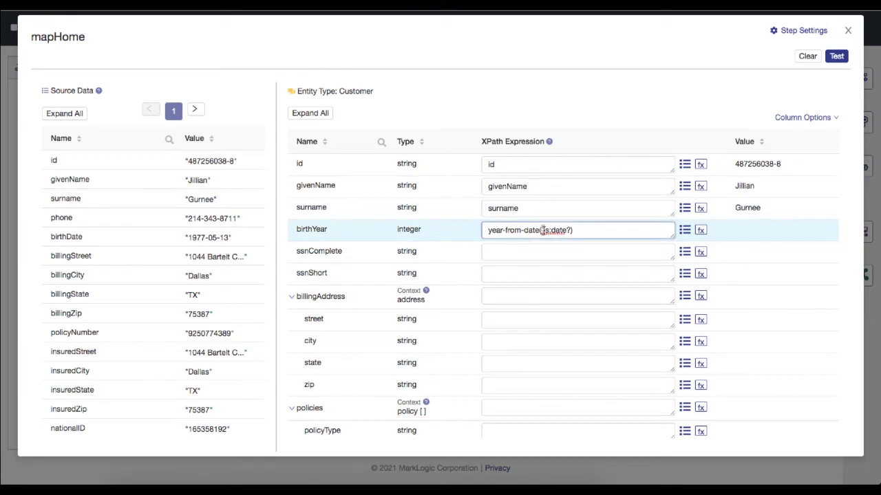
drag(541, 230, 570, 230)
click(685, 232)
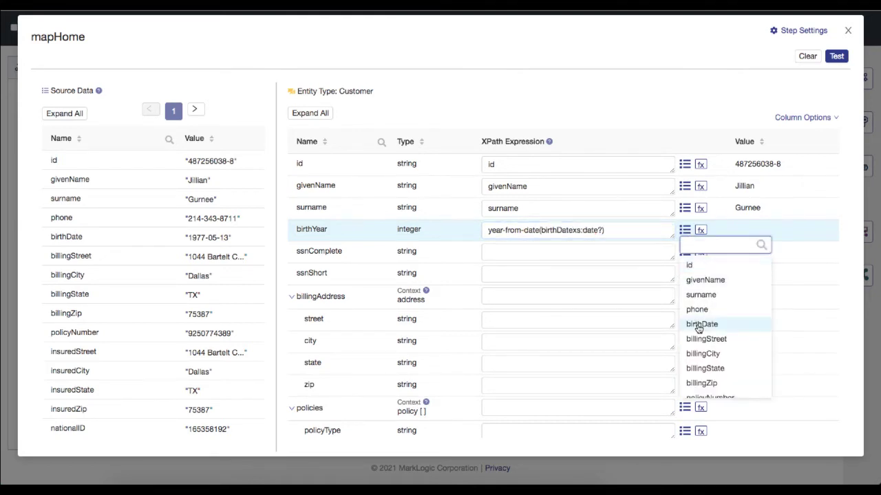
click(699, 327)
drag(571, 231, 604, 231)
key(BackSpace)
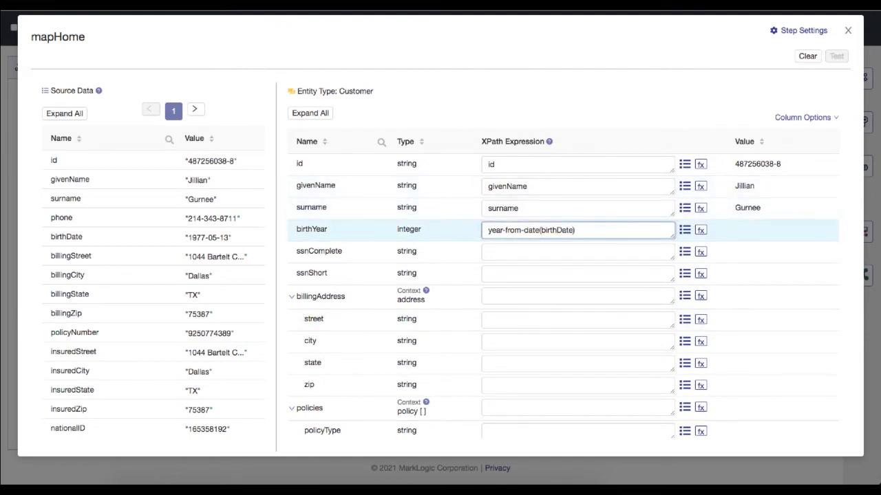
double_click(554, 230)
drag(488, 230, 538, 231)
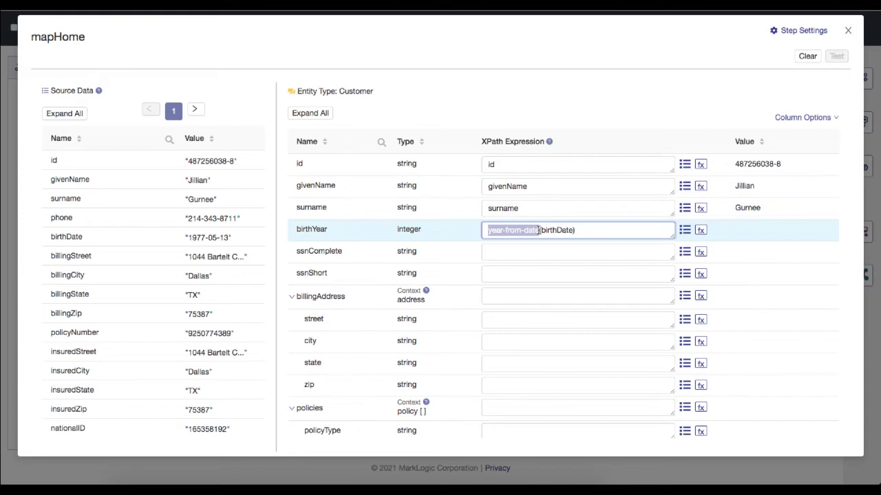
click(539, 231)
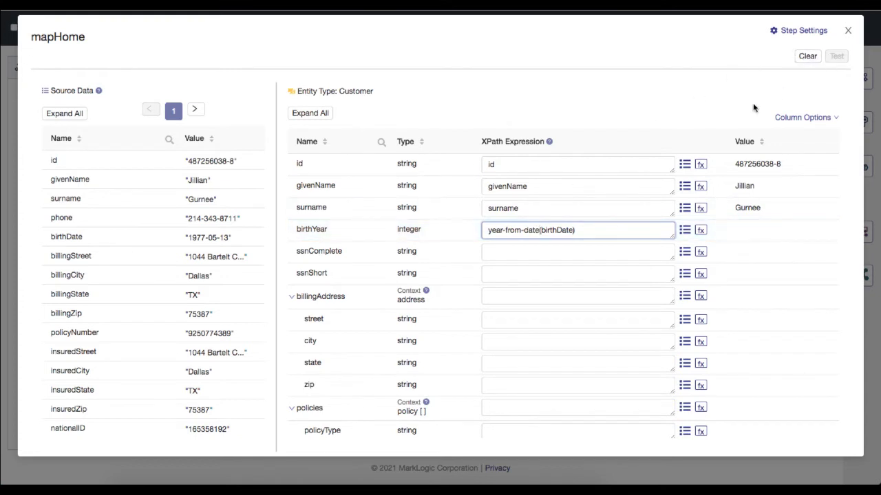
click(709, 103)
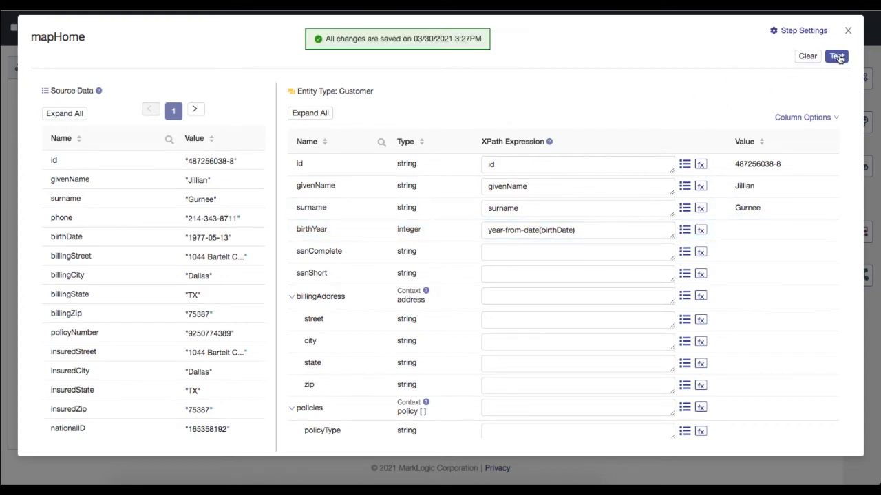
Step: Test the mapping and compare the resulting birthYear value with the year in the source birthDate
click(837, 57)
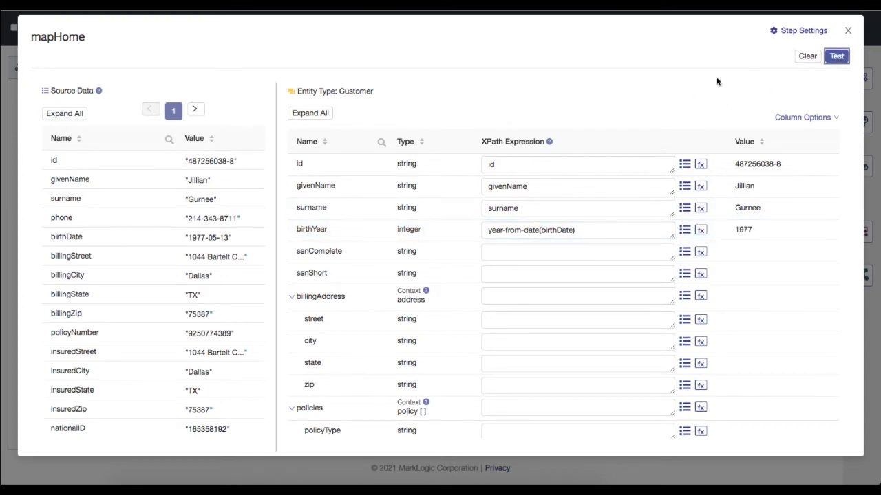
double_click(744, 230)
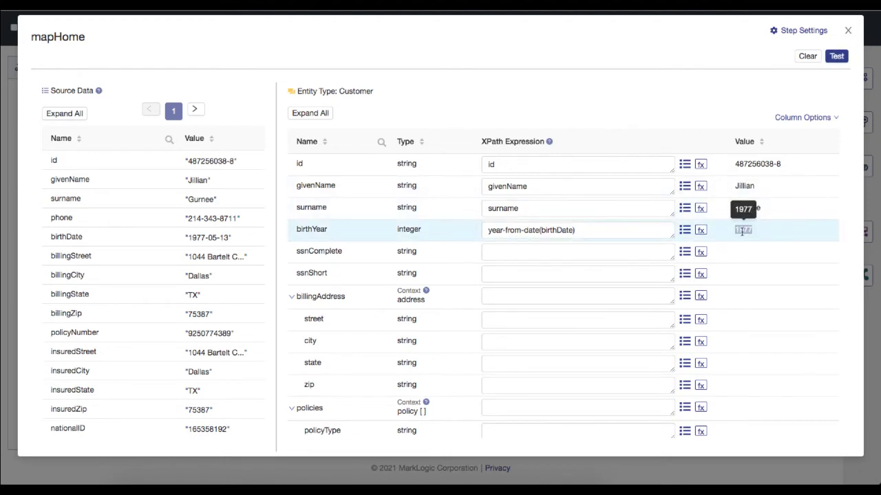
double_click(197, 237)
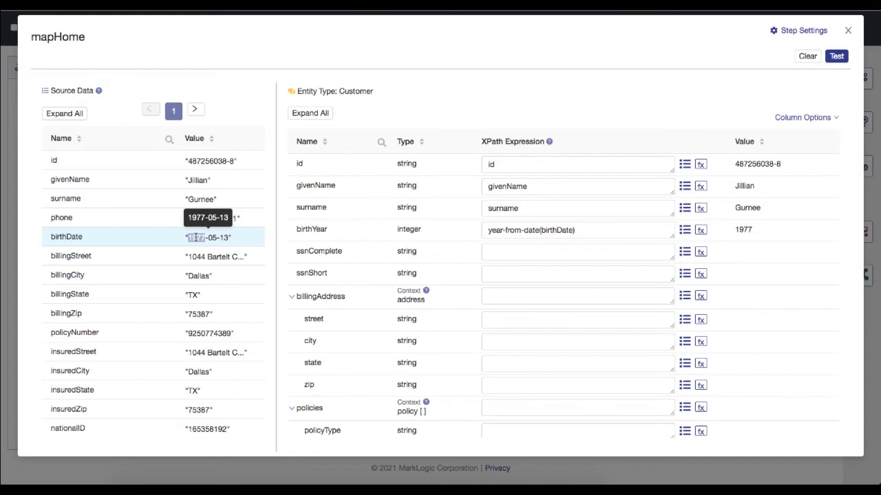
click(196, 237)
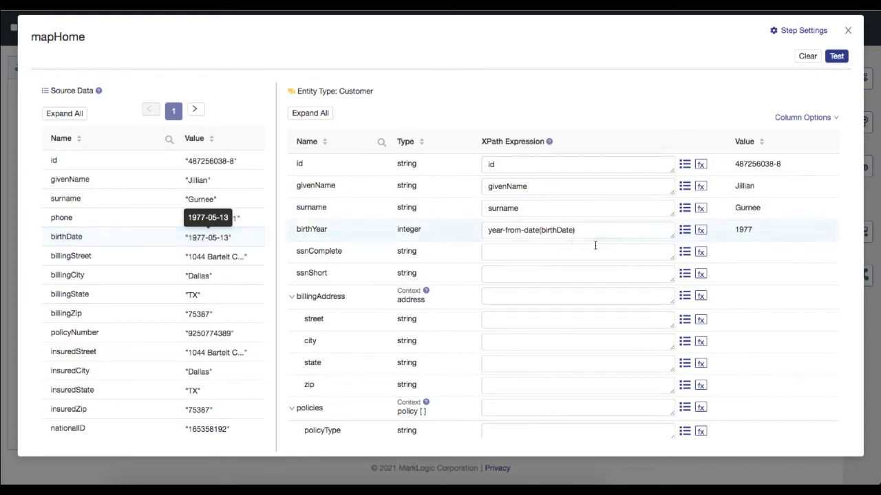
Step: Map the ssnComplete property to the nationalID source field
click(685, 252)
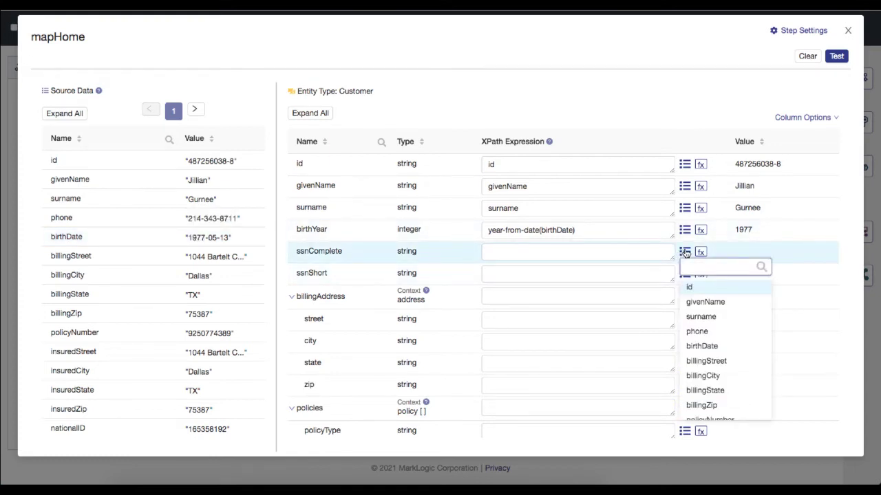
scroll(703, 365, down, 3)
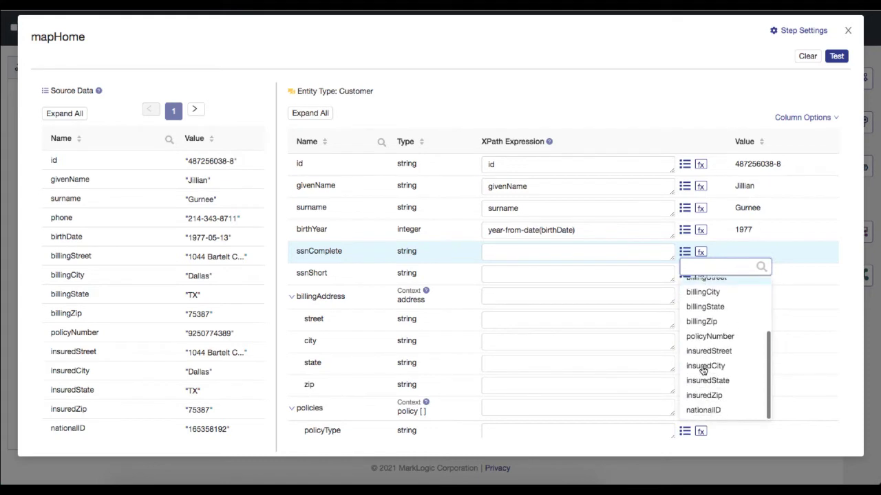
click(703, 410)
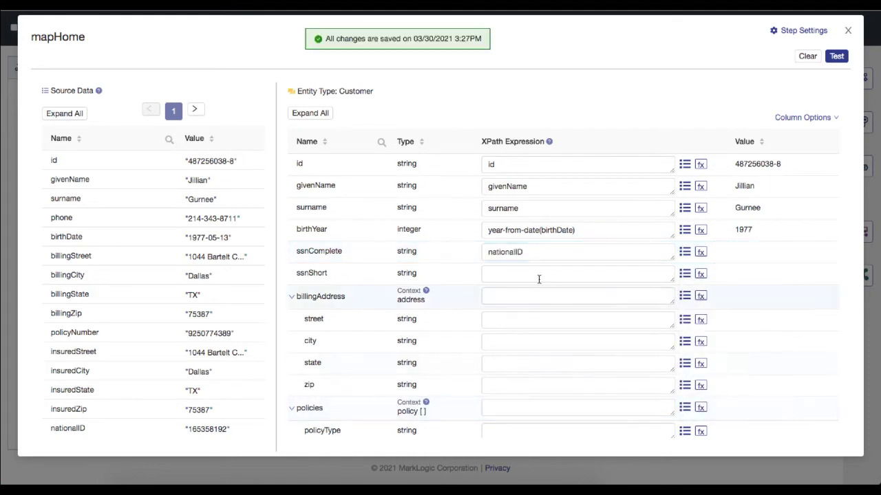
click(508, 252)
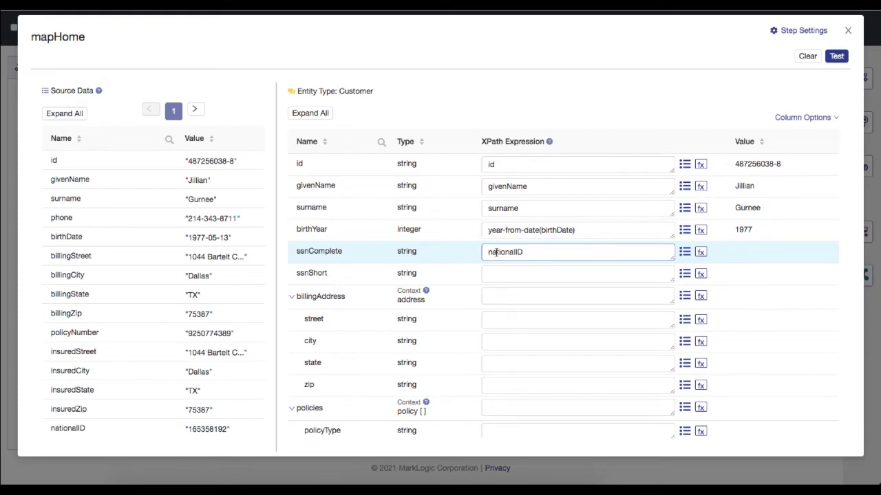
double_click(315, 252)
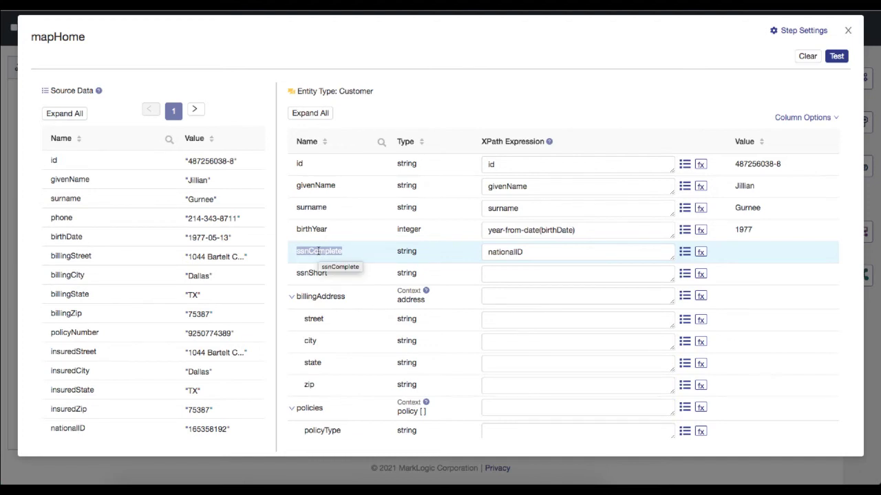
click(318, 252)
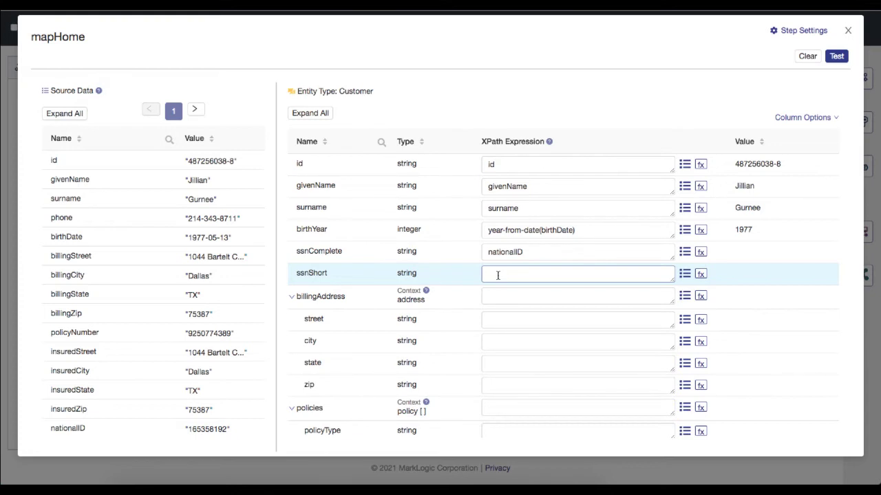
Step: Insert the substring function as the XPath expression for the ssnShort property
click(702, 275)
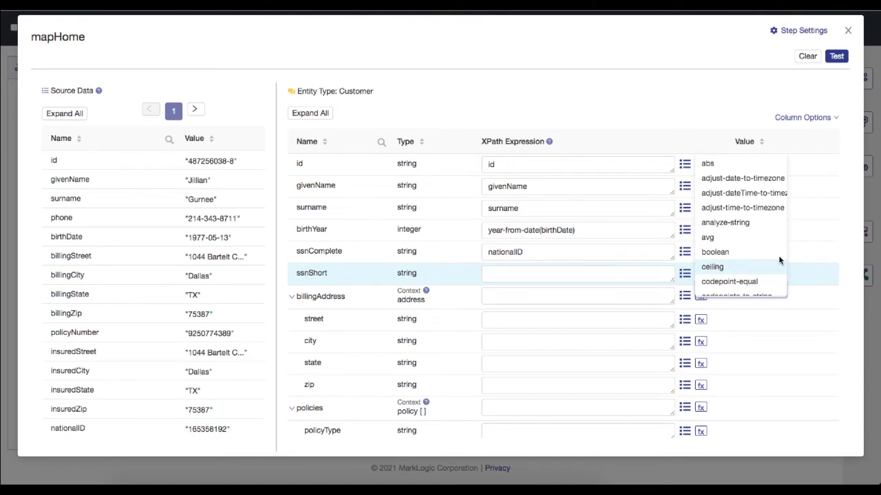
scroll(729, 256, down, 5)
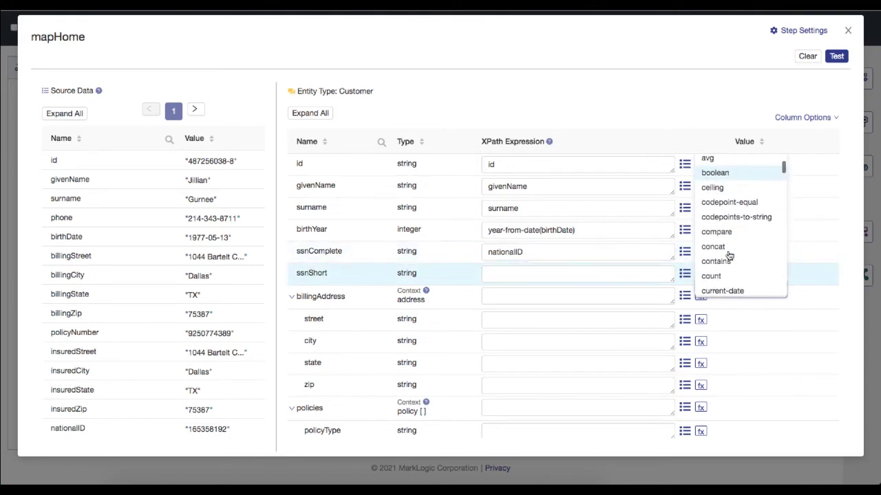
scroll(730, 256, down, 10)
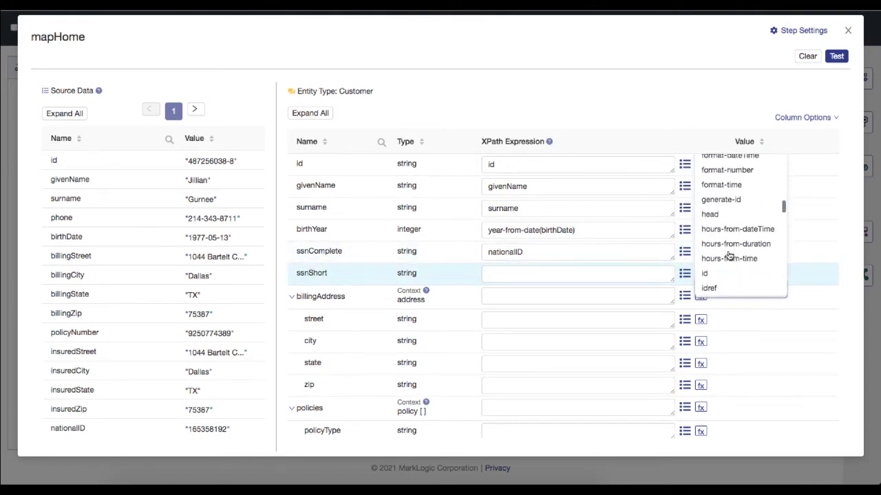
scroll(729, 255, down, 10)
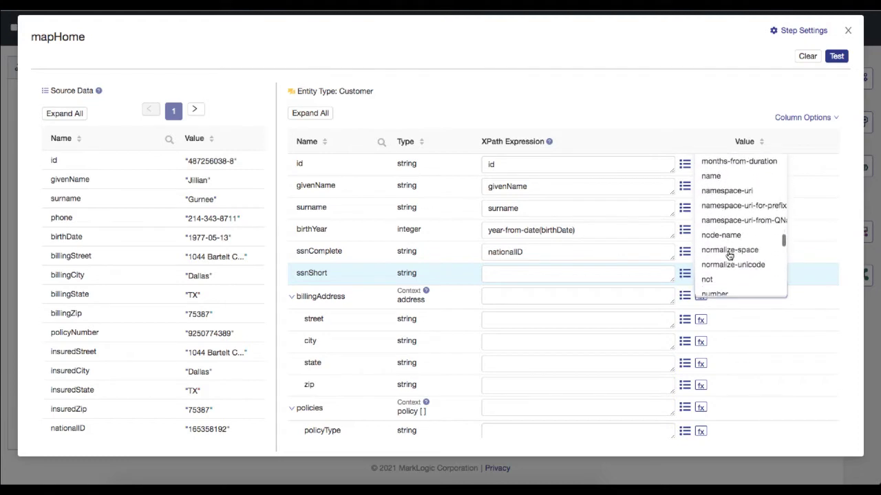
scroll(729, 256, down, 4)
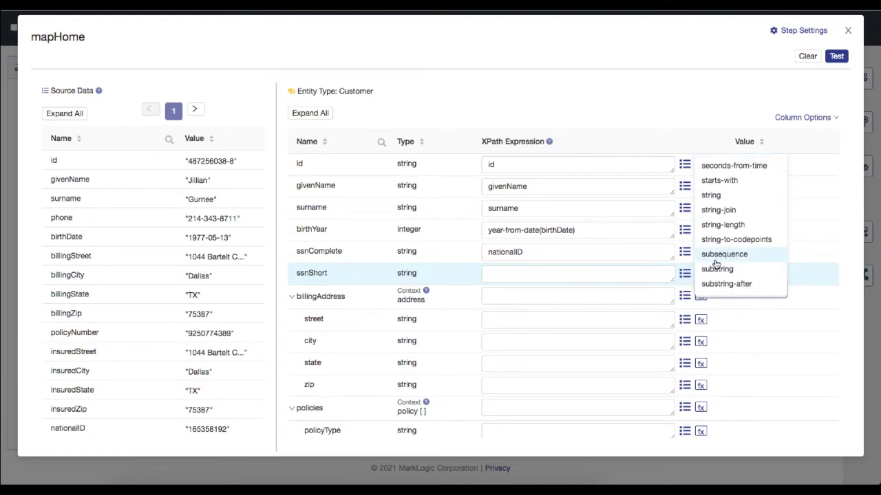
click(716, 270)
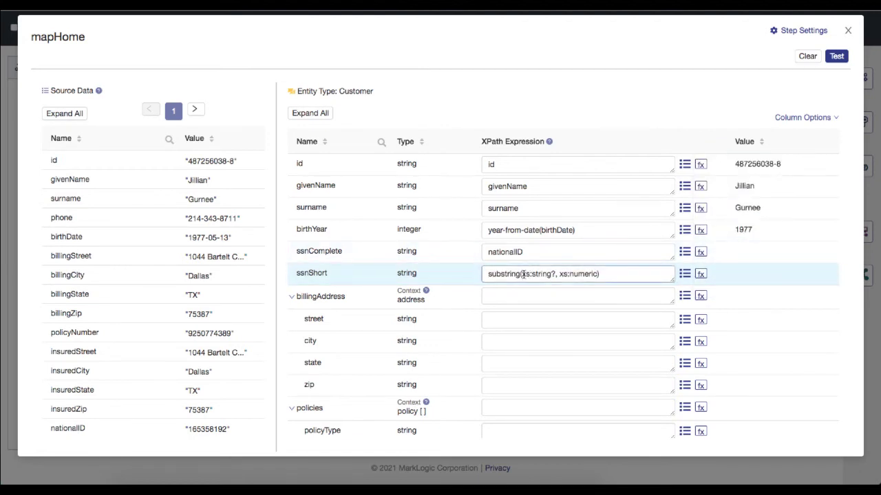
Step: Replace the xs:string? placeholder in the ssnShort expression with the nationalID source field
drag(522, 273, 555, 275)
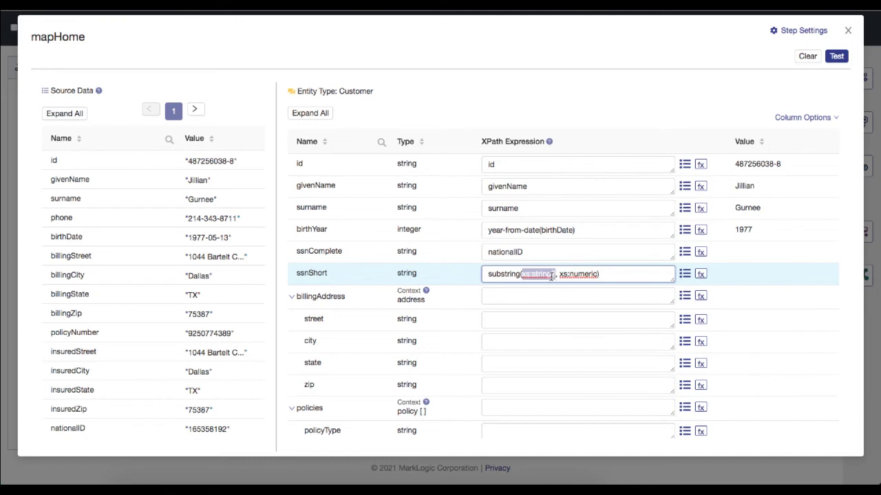
key(BackSpace)
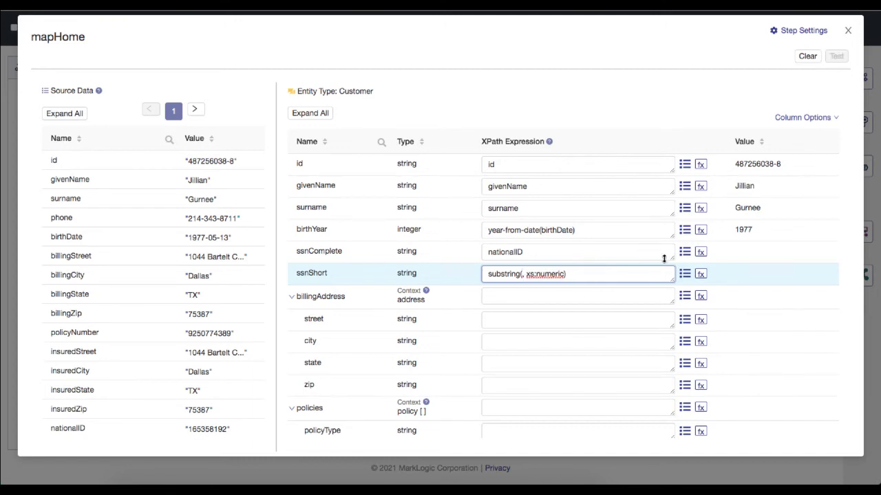
click(684, 274)
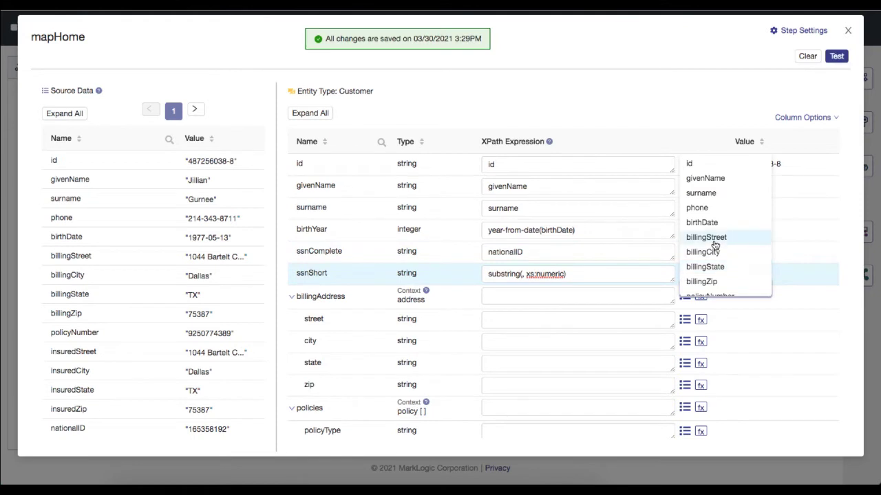
scroll(713, 244, down, 3)
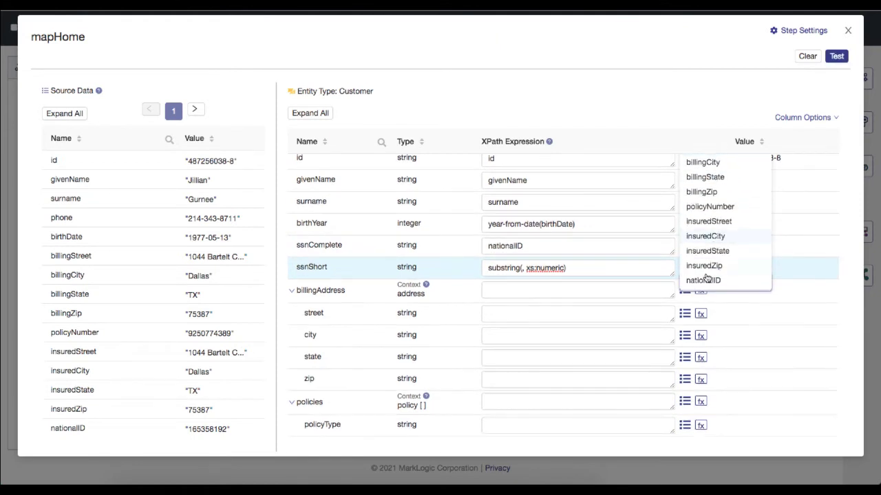
click(701, 280)
Step: Replace the xs:numeric placeholder with start 6 and length 4 so ssnShort reads substring(nationalID, 6, 4), and commit it
click(583, 269)
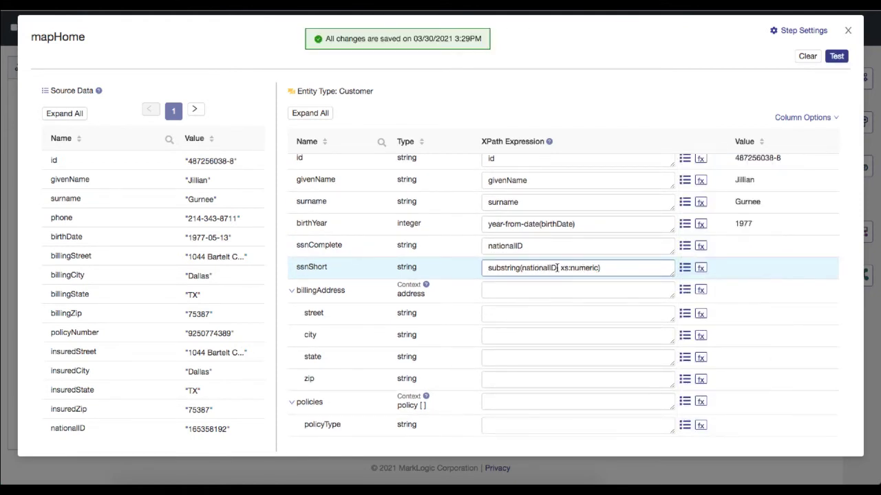
drag(561, 268, 597, 270)
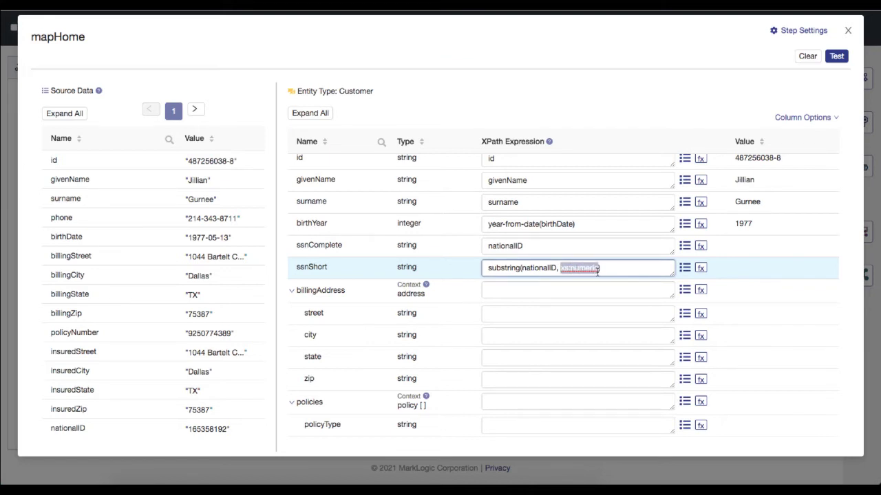
text(6)
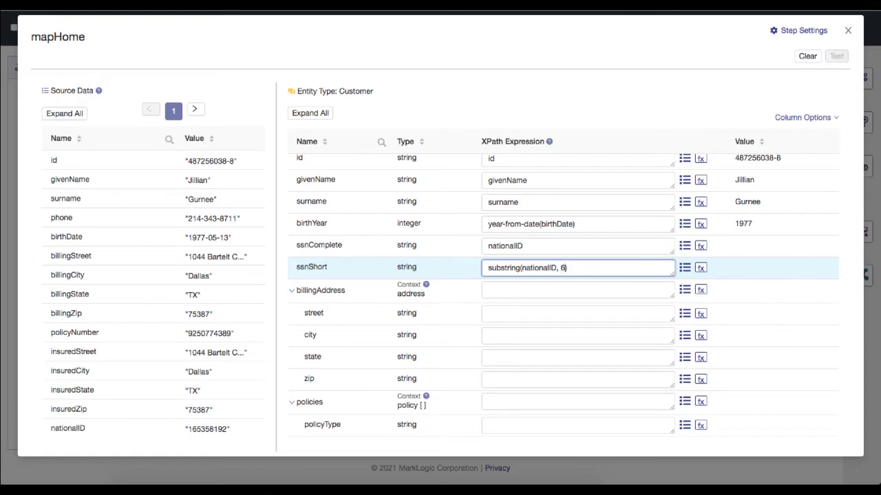
text(, 4)
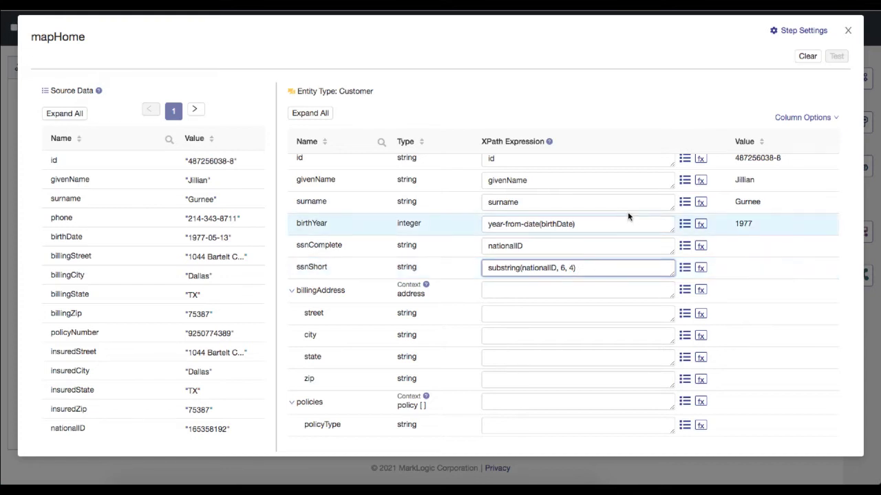
click(758, 93)
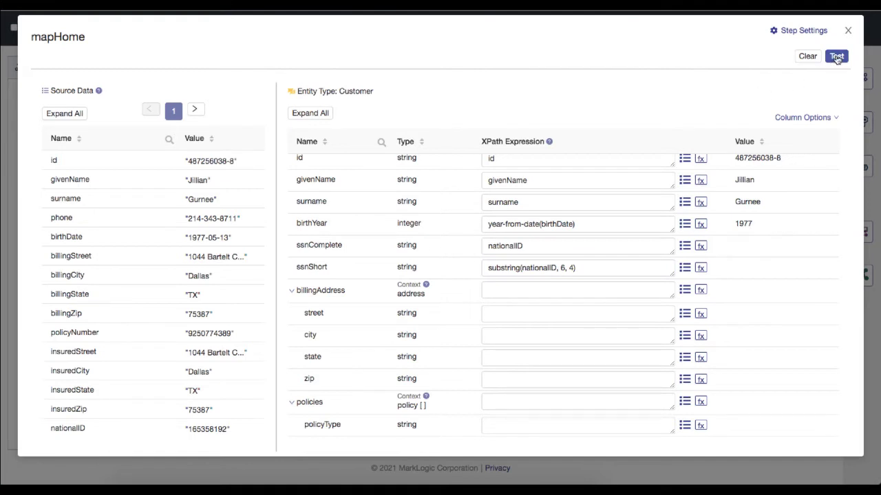
Step: Test the mapping and compare the resulting ssnShort value with the last four digits of the source nationalID
click(837, 58)
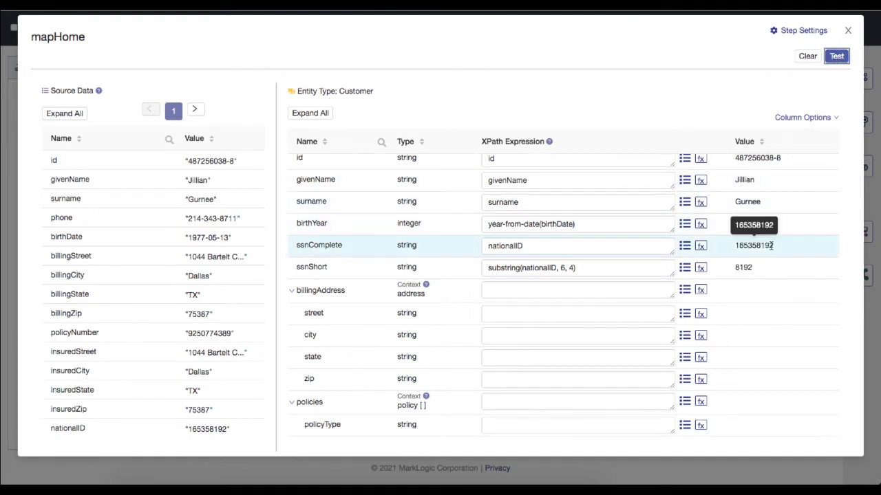
double_click(743, 267)
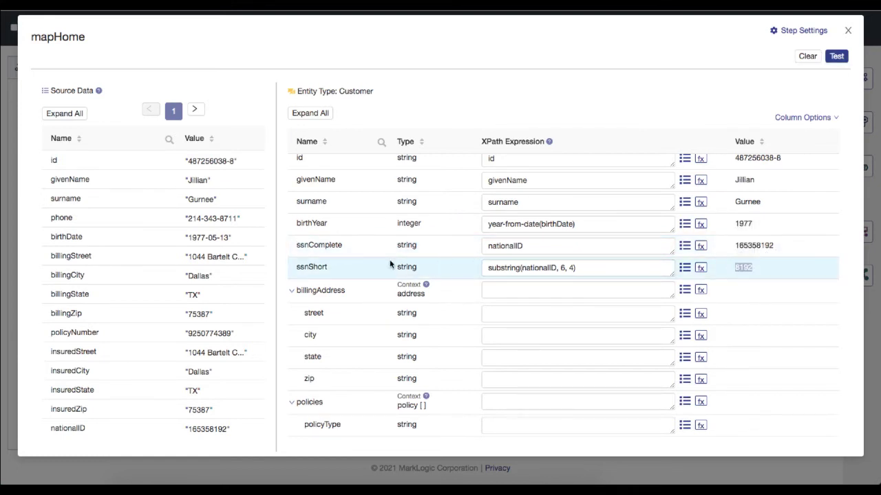
click(207, 429)
drag(208, 429, 229, 431)
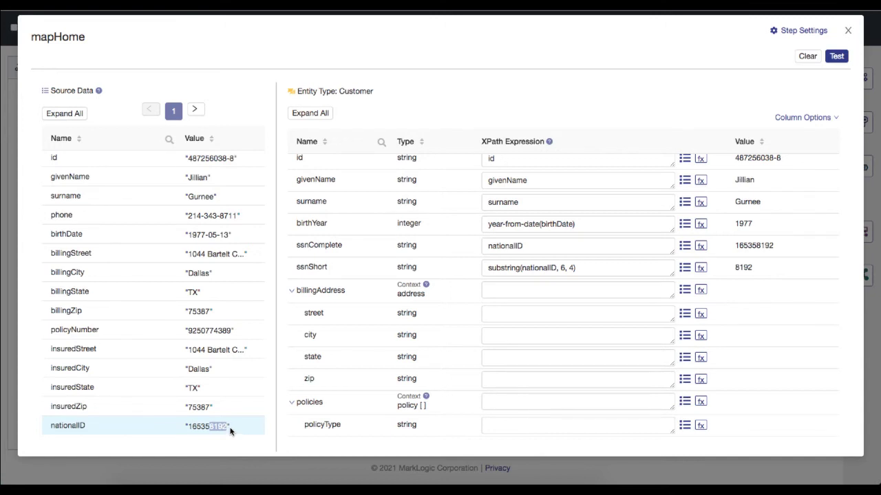
Step: Set the context expression of the billingAddress structured property to / and commit it
scroll(405, 316, down, 1)
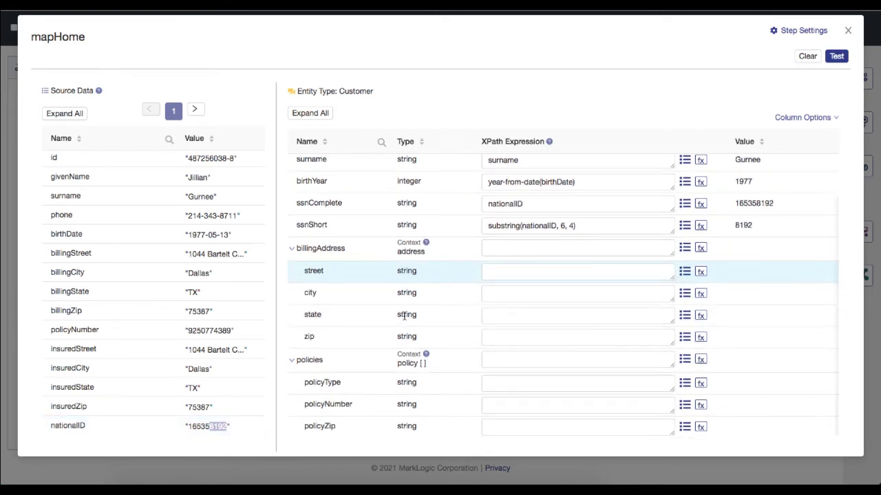
click(488, 249)
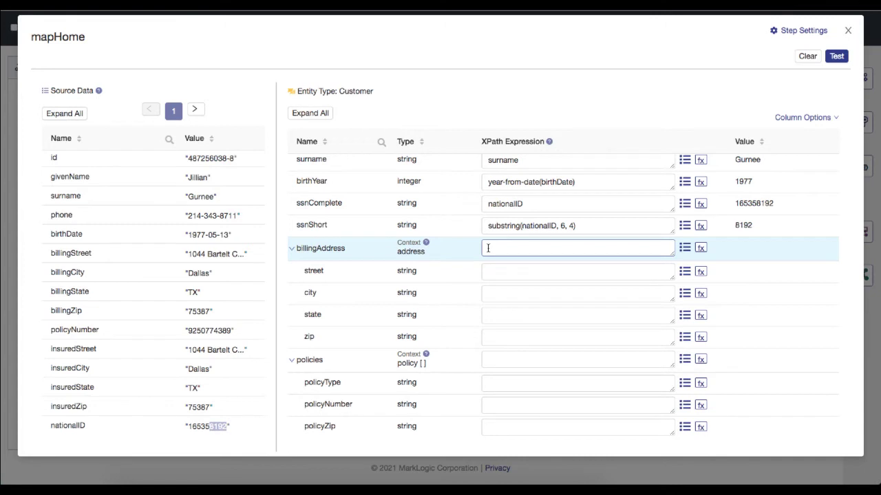
click(488, 248)
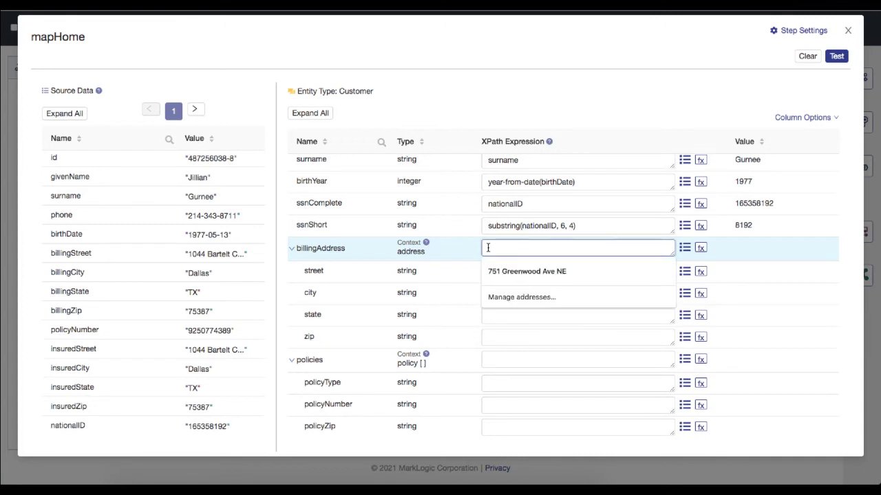
click(763, 254)
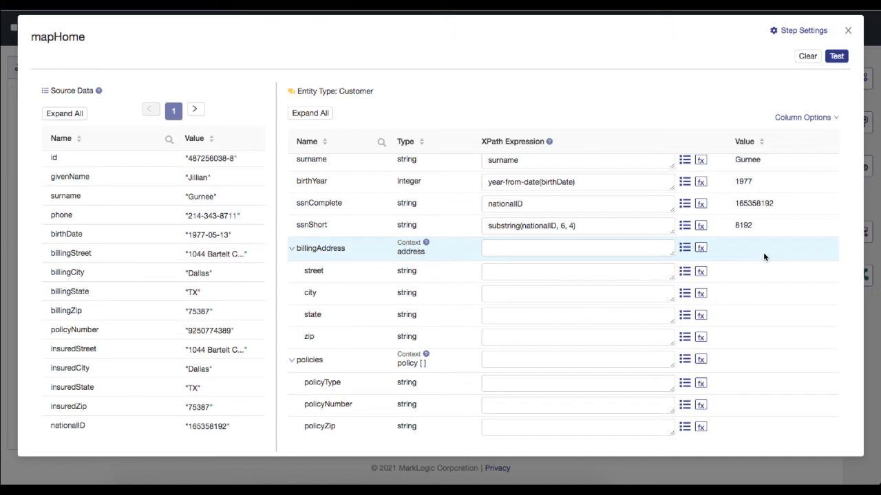
click(526, 249)
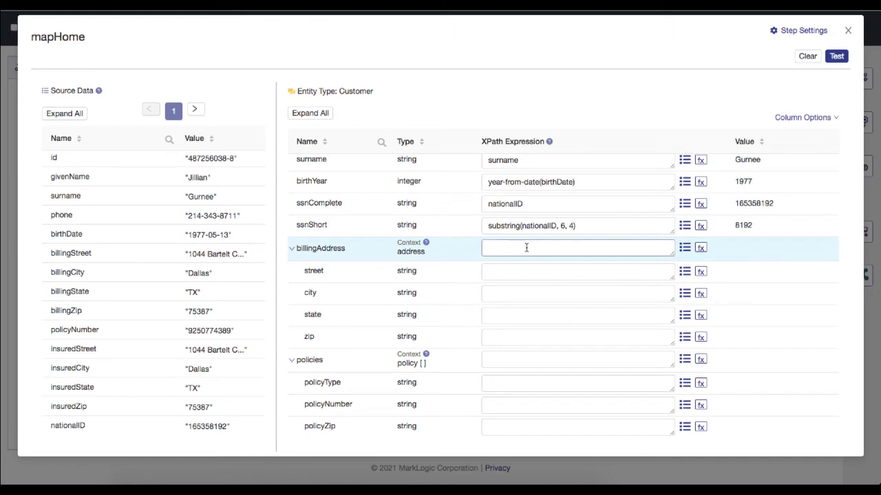
click(486, 249)
text(/)
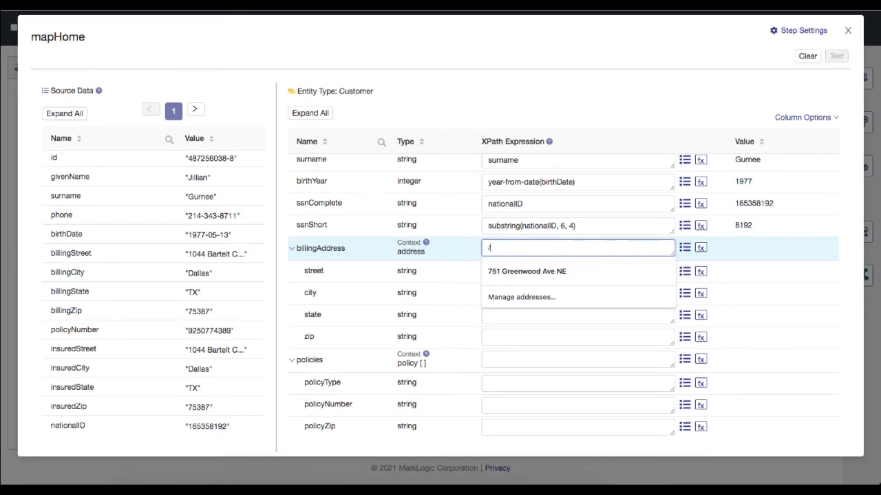
click(766, 251)
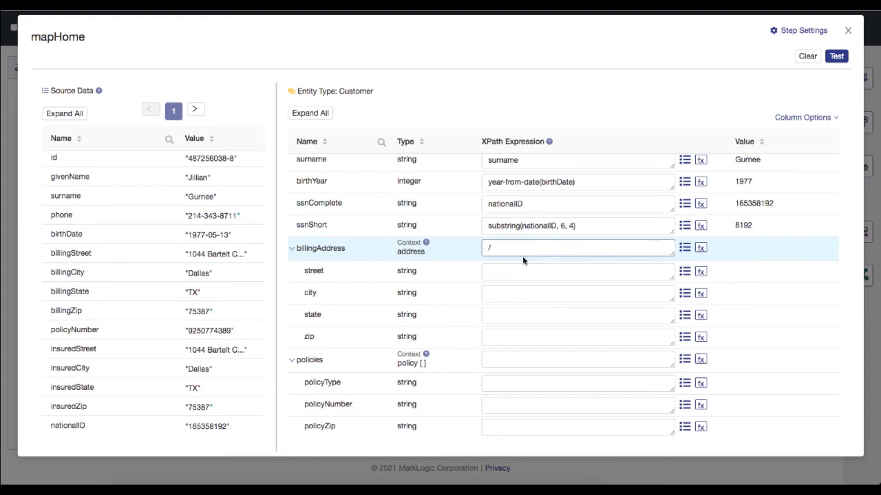
Step: Map the billingAddress street property to the billingStreet source field and its city property to billingCity
click(503, 269)
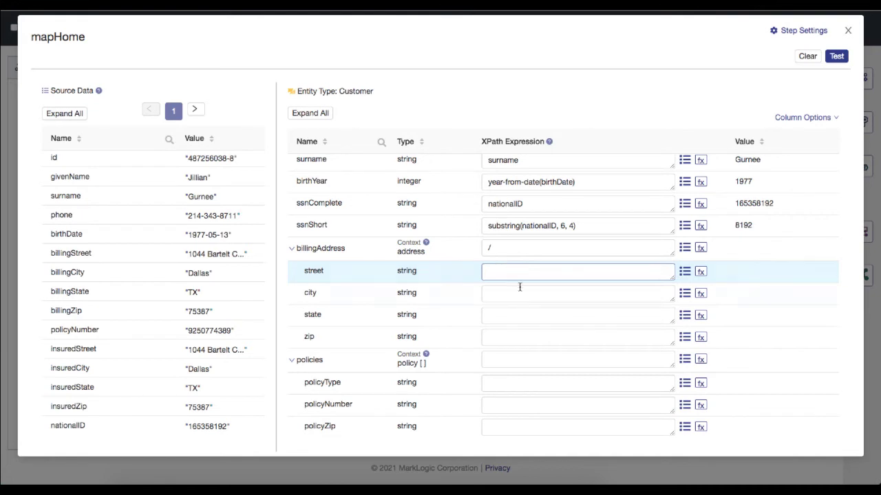
click(685, 272)
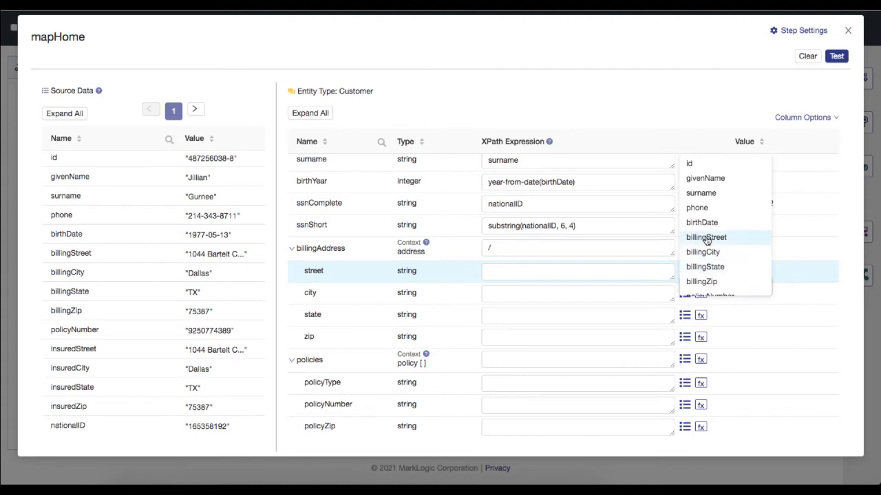
click(707, 238)
click(684, 294)
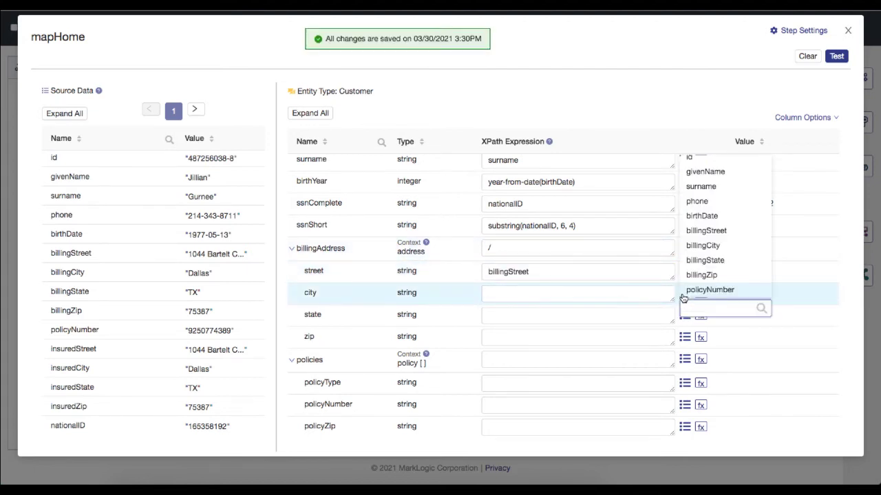
click(705, 243)
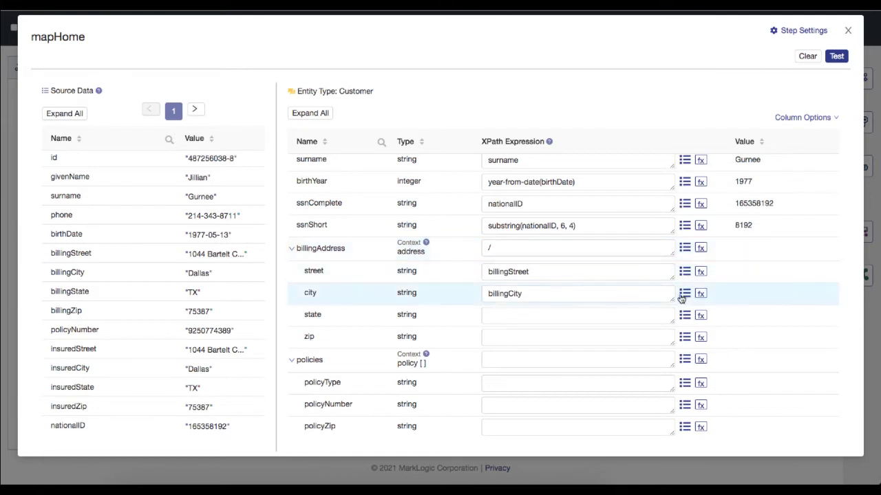
Step: Map the billingAddress state property to billingState and its zip property to billingZip, and test the mapping
click(685, 315)
click(702, 283)
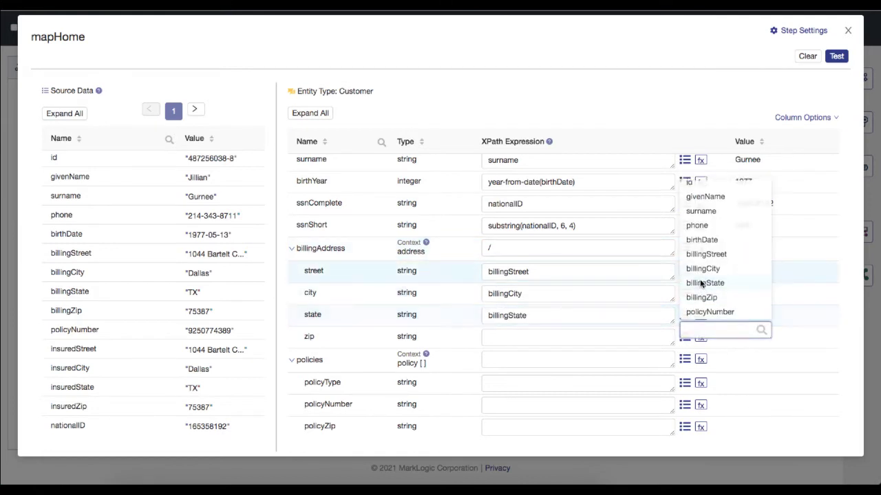
click(684, 337)
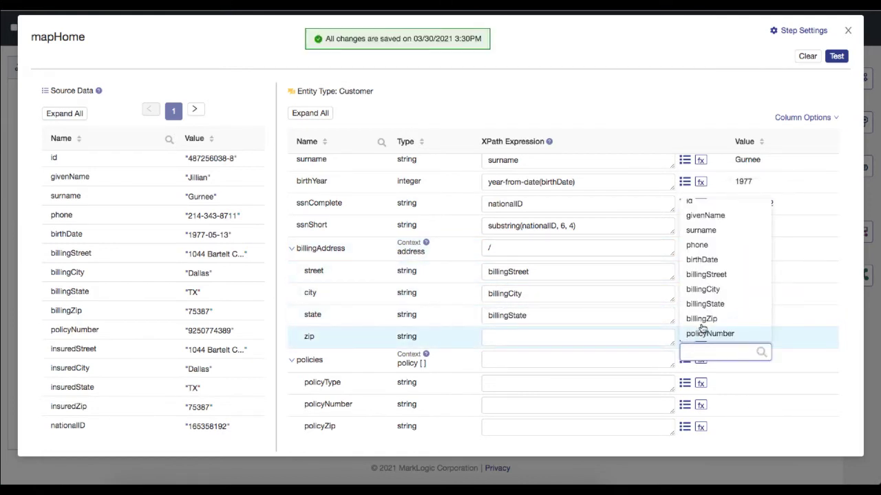
click(702, 320)
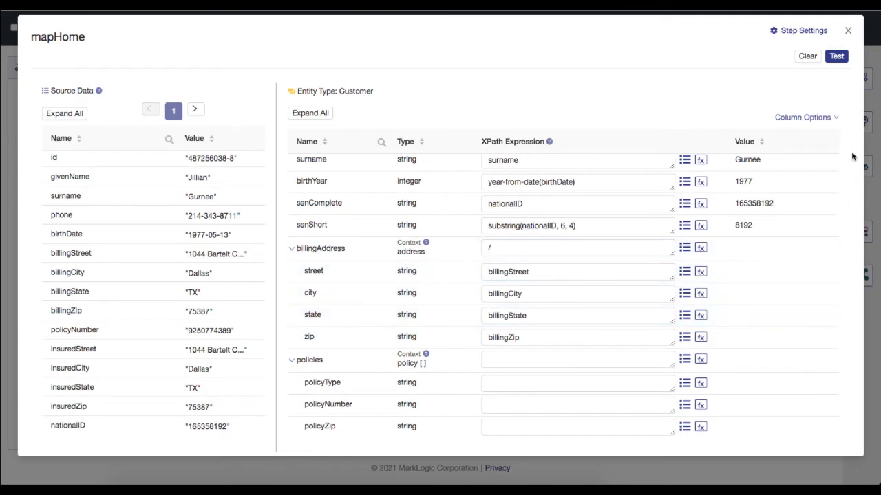
click(838, 56)
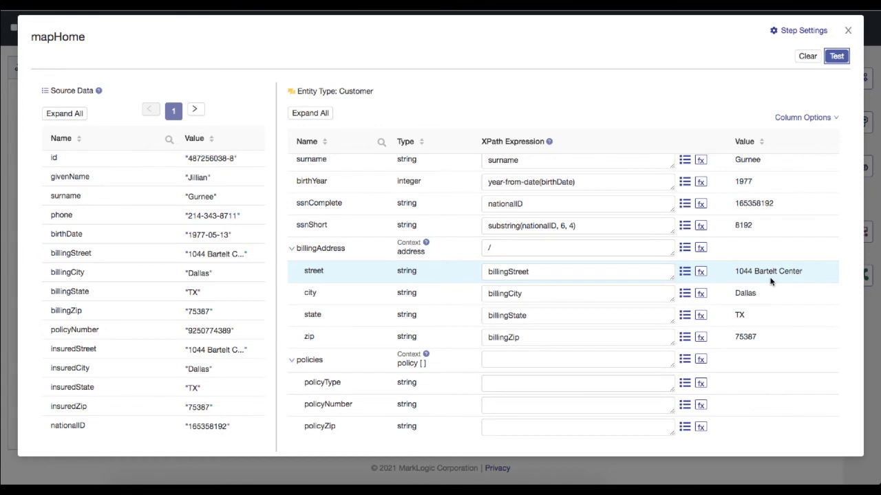
Step: Set the policies context expression to / and the policyType expression to the literal 'home', and test the mapping
click(484, 360)
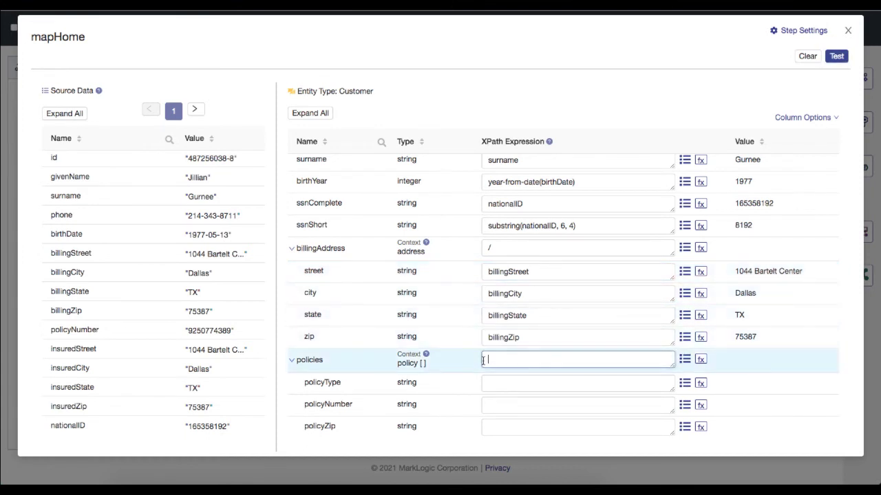
text(/)
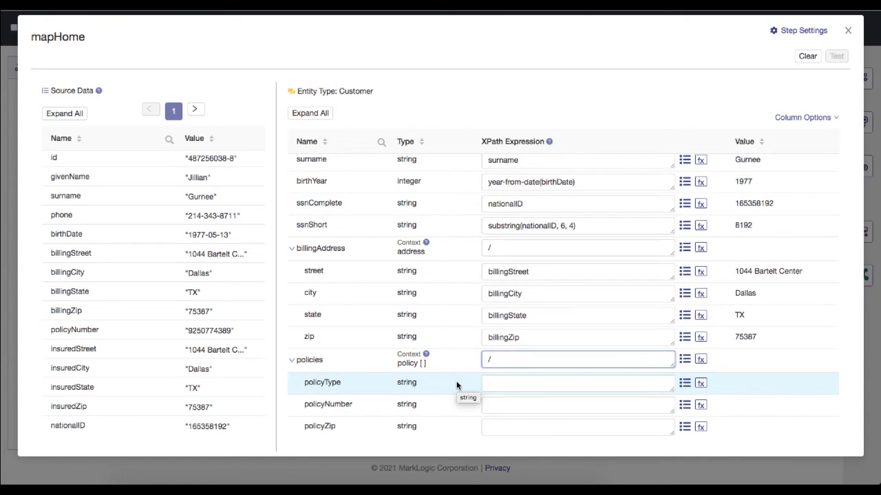
click(515, 382)
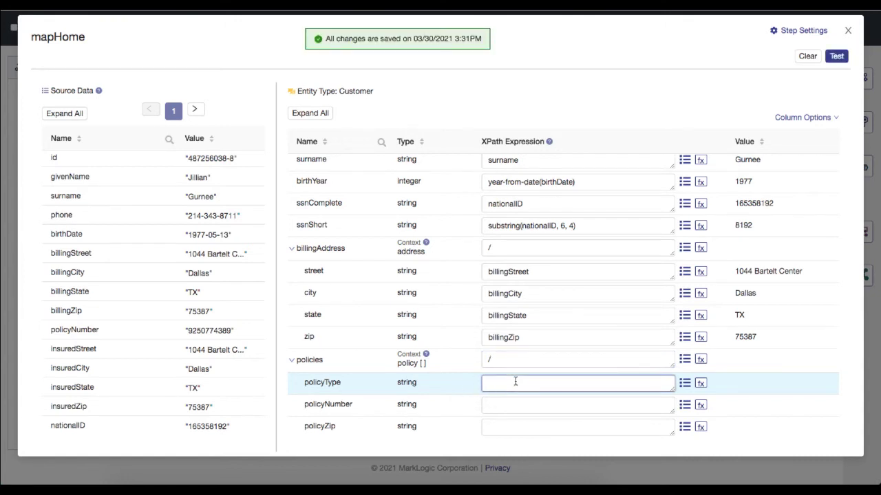
text('ho)
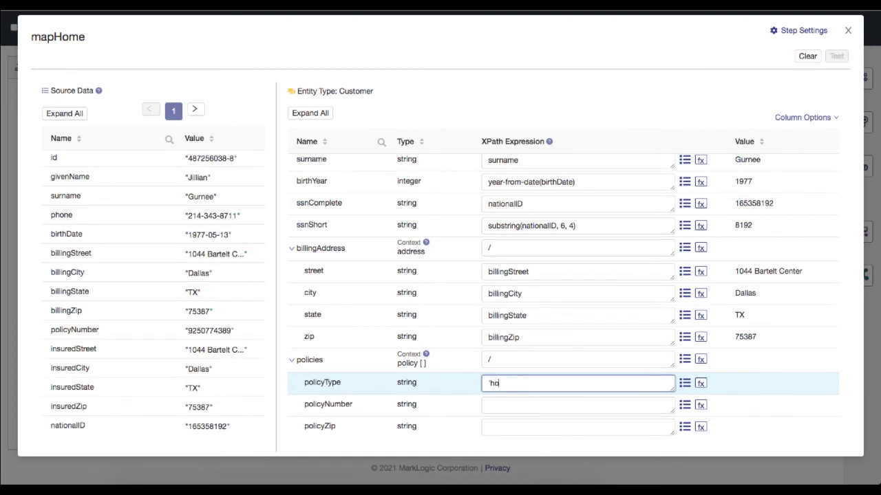
text(me')
click(838, 61)
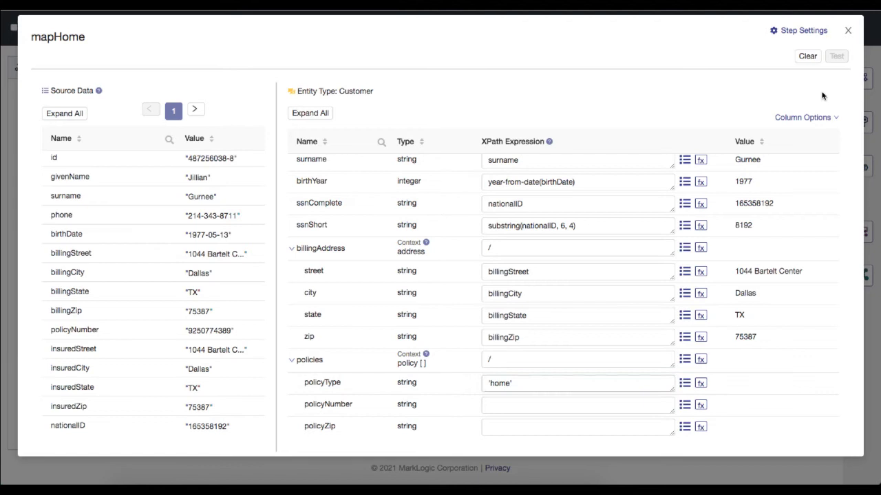
click(836, 58)
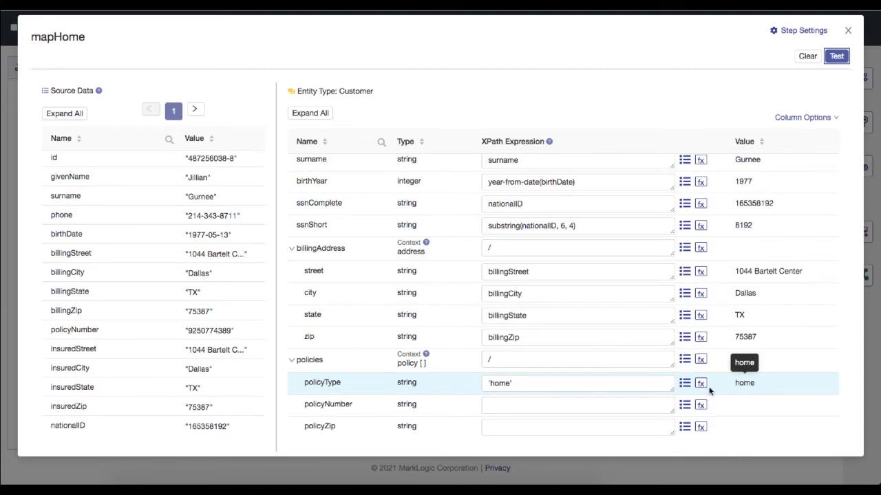
Step: Map policyNumber to the policyNumber source field and policyZip to insuredZip, test the mapping, and close the mapHome editor
click(687, 405)
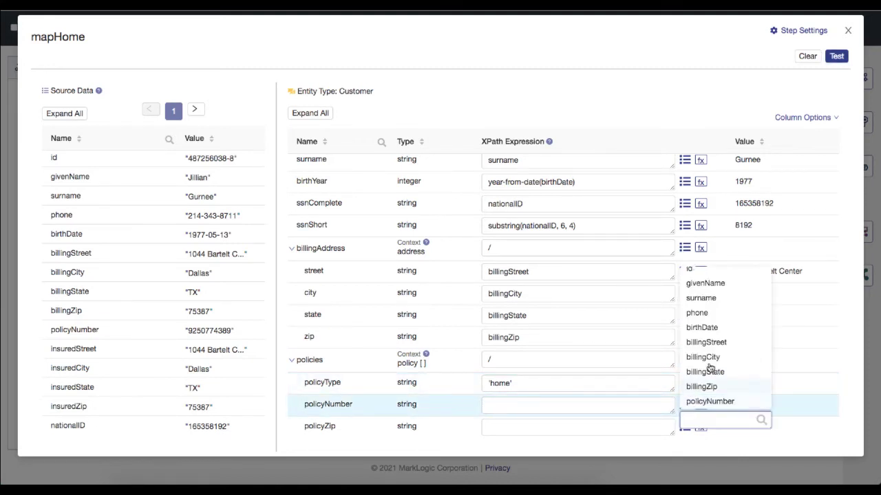
scroll(716, 371, down, 1)
click(708, 387)
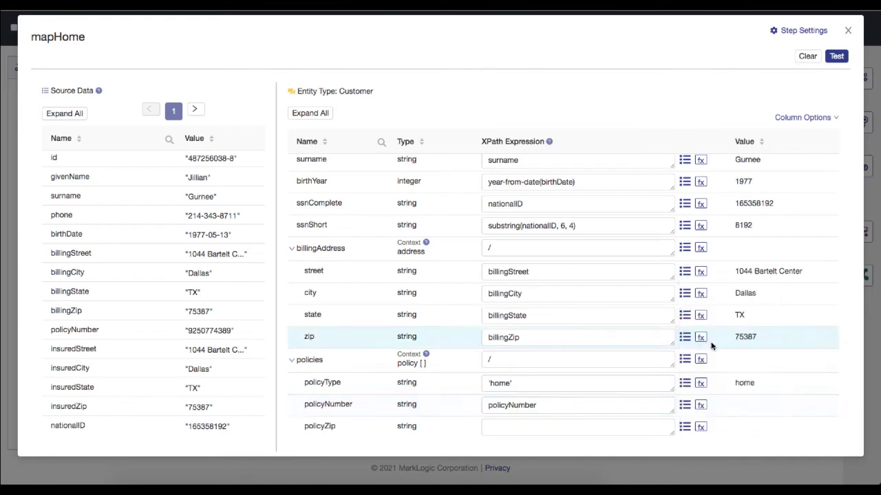
click(597, 427)
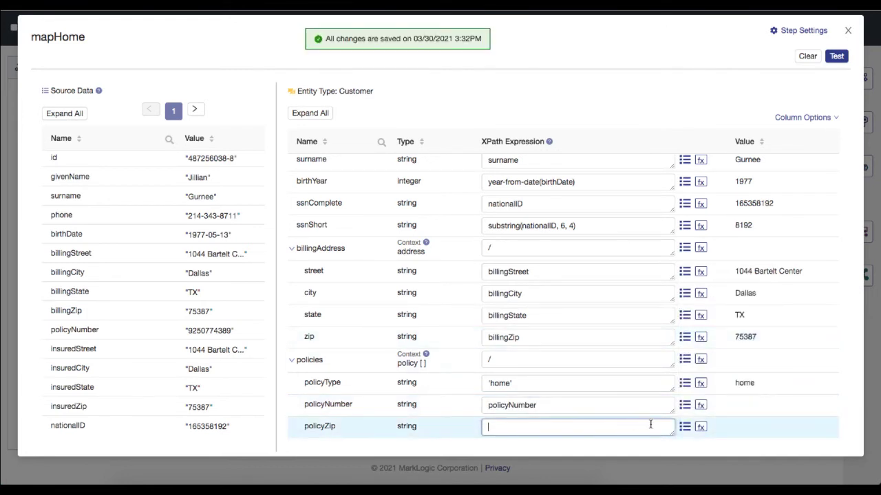
click(684, 427)
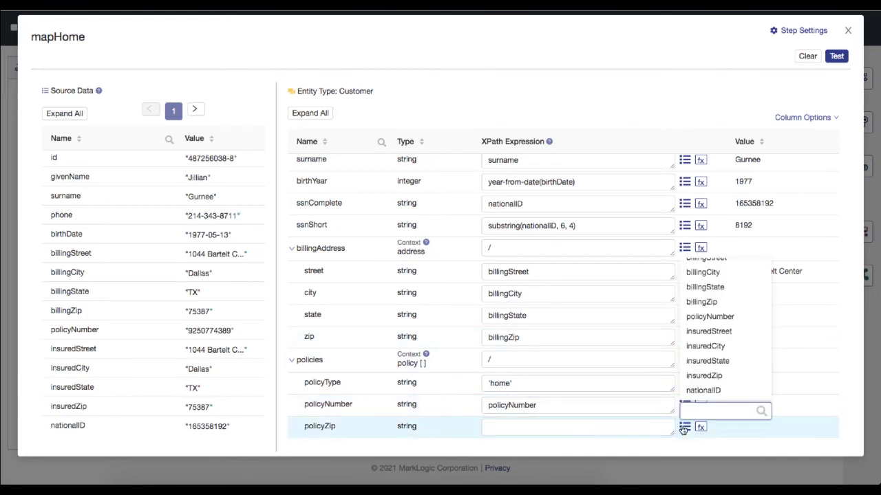
click(703, 377)
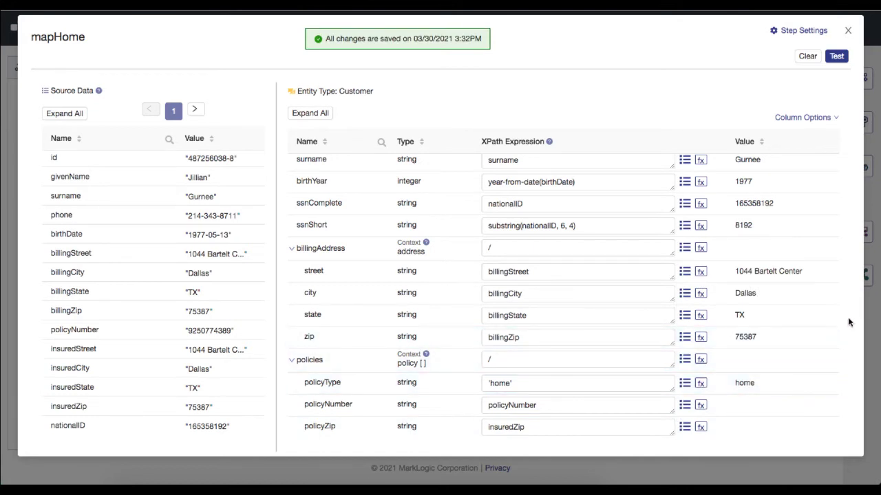
click(837, 56)
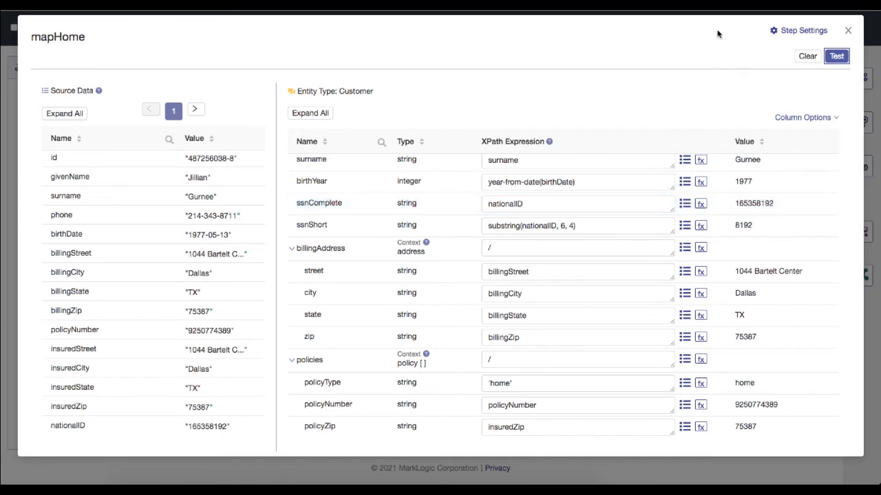
click(848, 31)
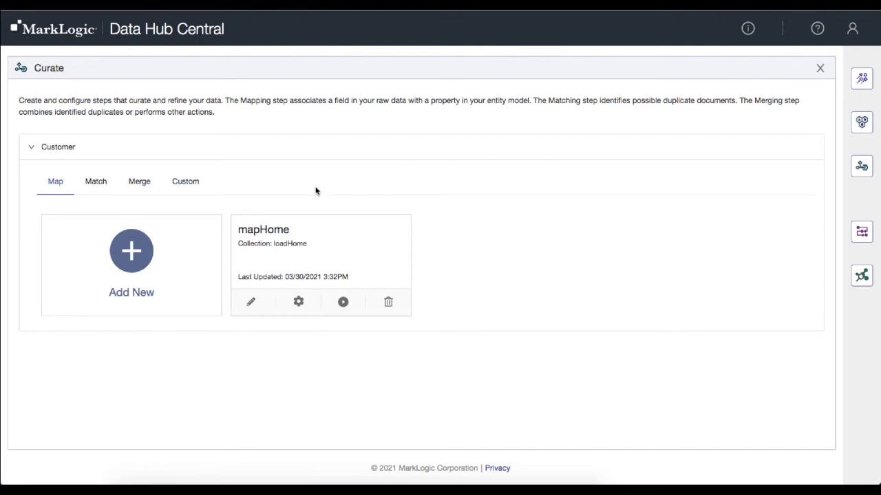
Step: Add the mapHome step to the existing sunrise flow and confirm the addition
mouse_move(310, 245)
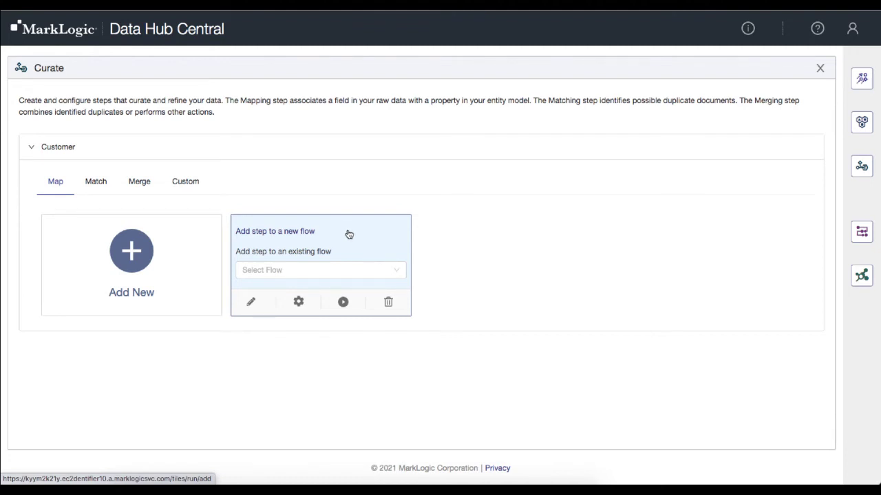
click(399, 273)
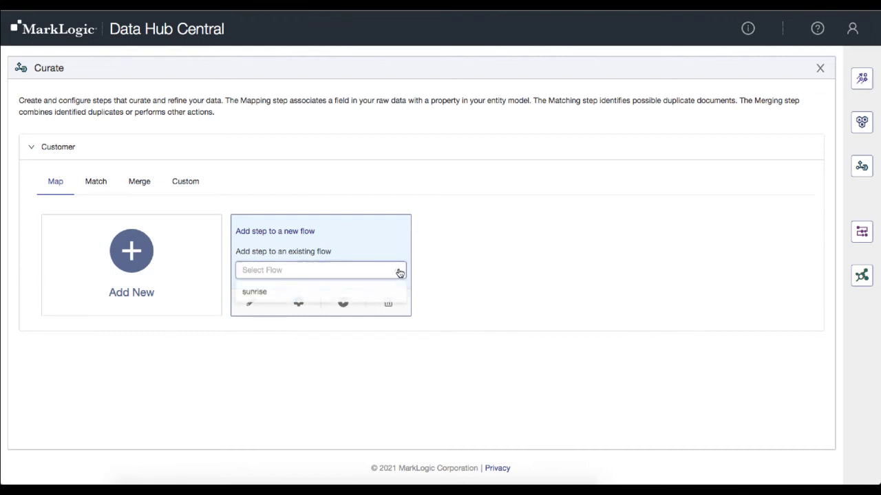
click(255, 293)
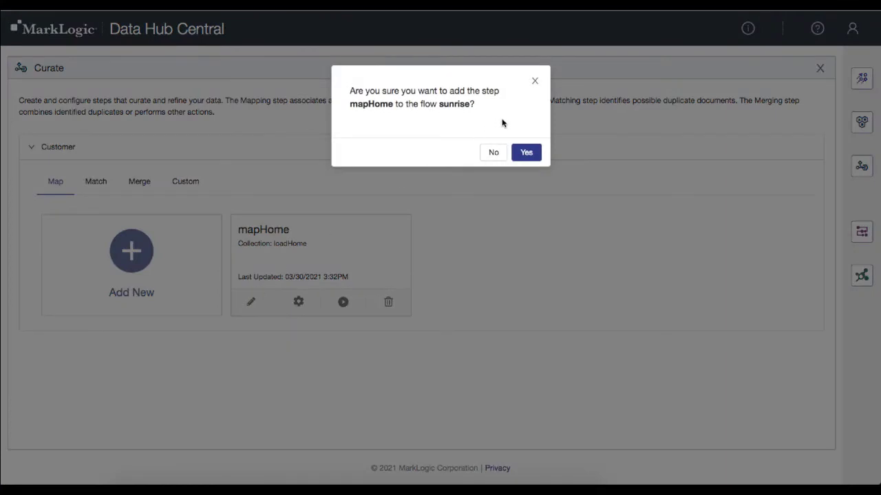
click(525, 152)
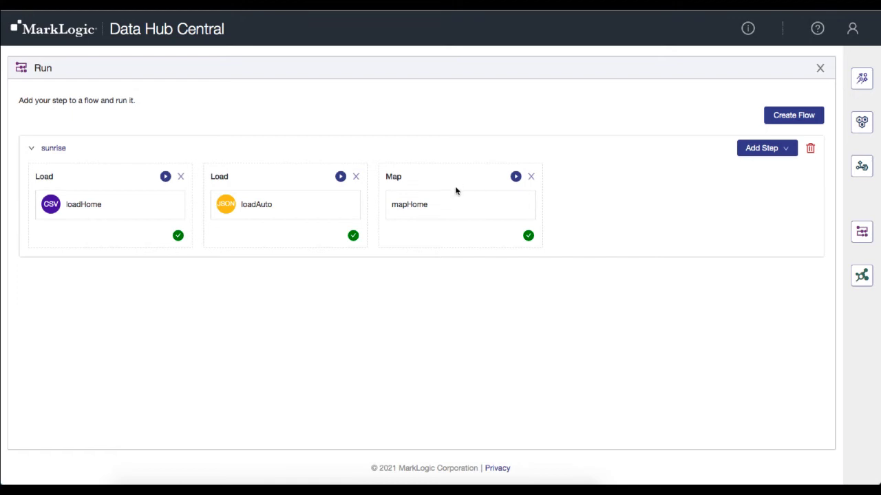
Step: Run the mapHome step in the sunrise flow and open its curated data for exploration
mouse_move(448, 209)
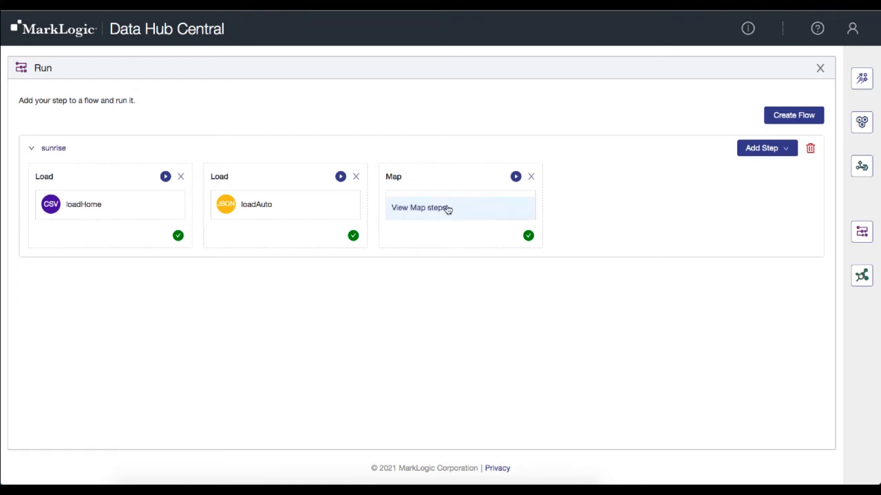
click(516, 177)
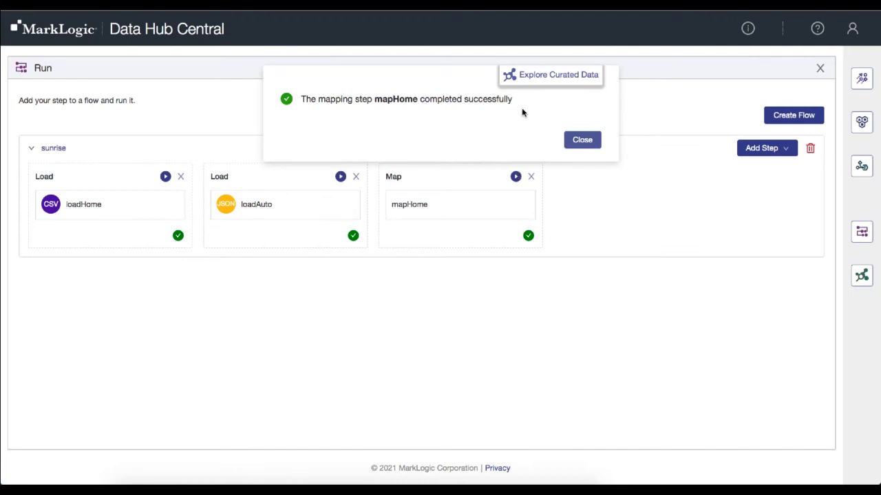
click(554, 76)
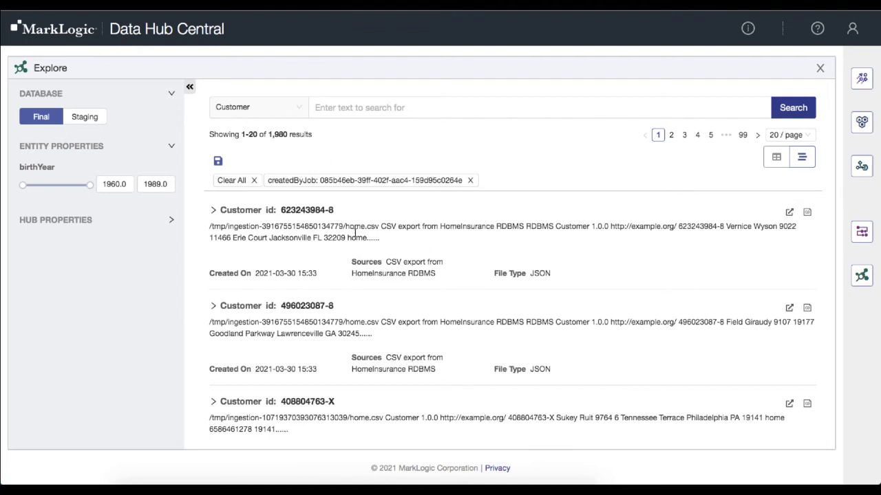
Step: Filter the Customer results to the birthYear range 1960 to 1975.5 and apply the filter
double_click(25, 167)
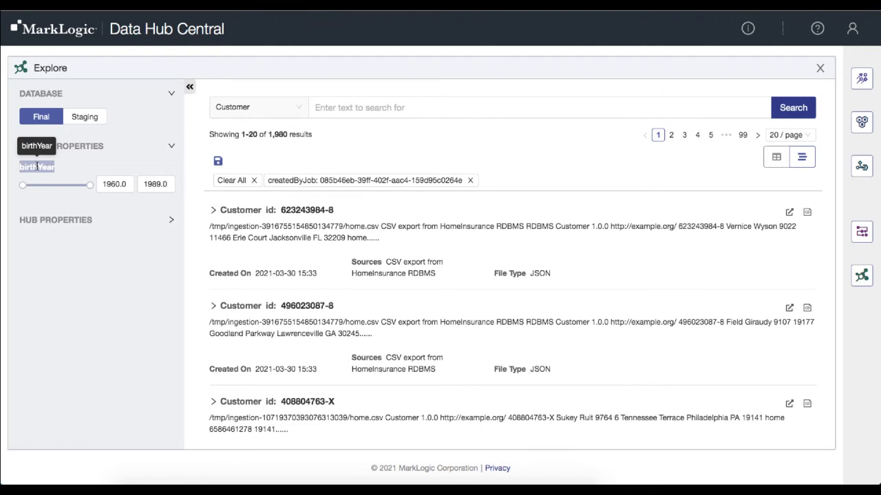
click(66, 185)
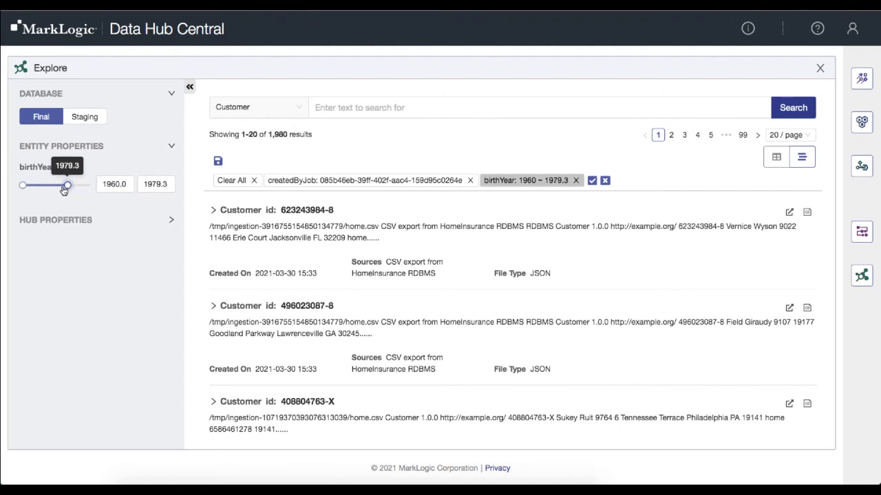
drag(64, 190, 59, 190)
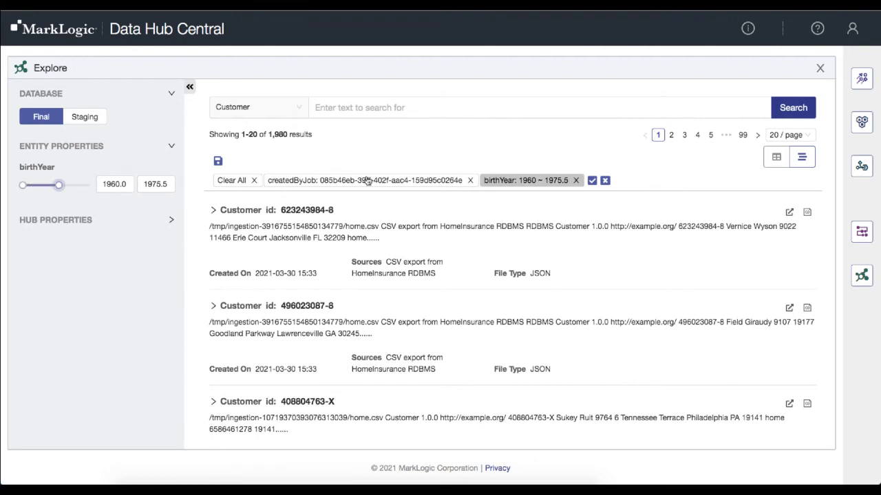
click(591, 181)
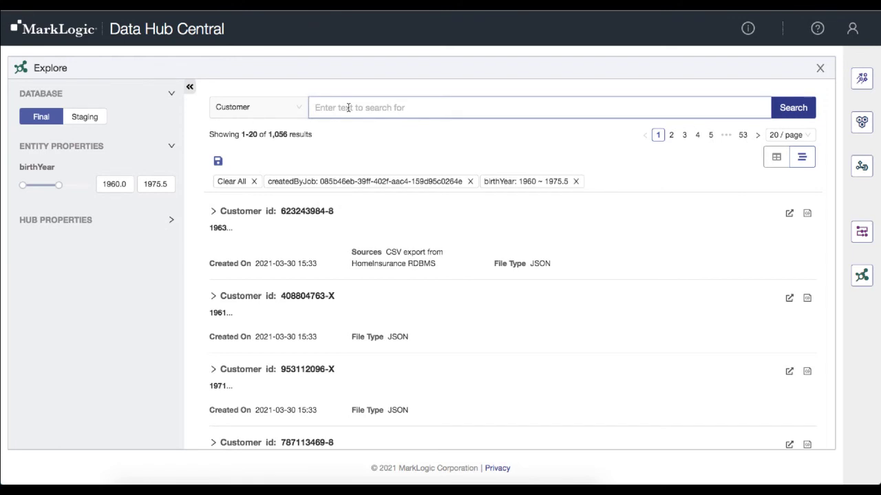
Step: Search the filtered Customer records by a customer's given name and open the first result's instance details
text(barbara)
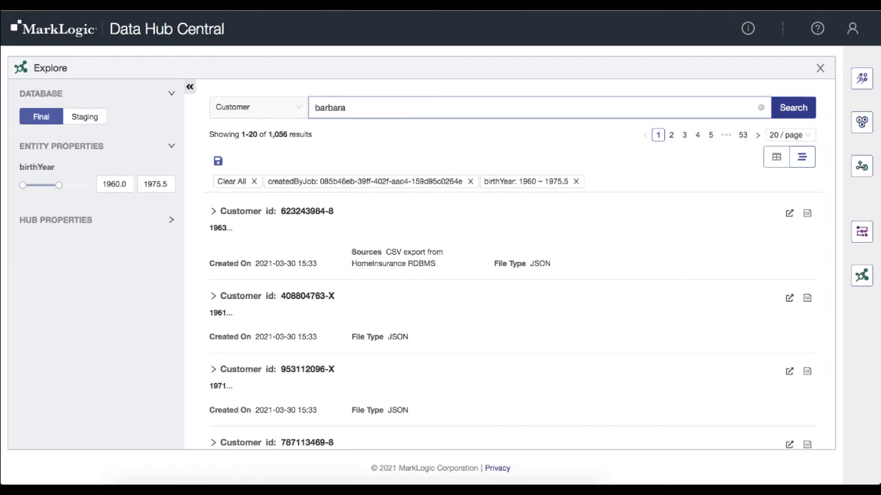
key(Return)
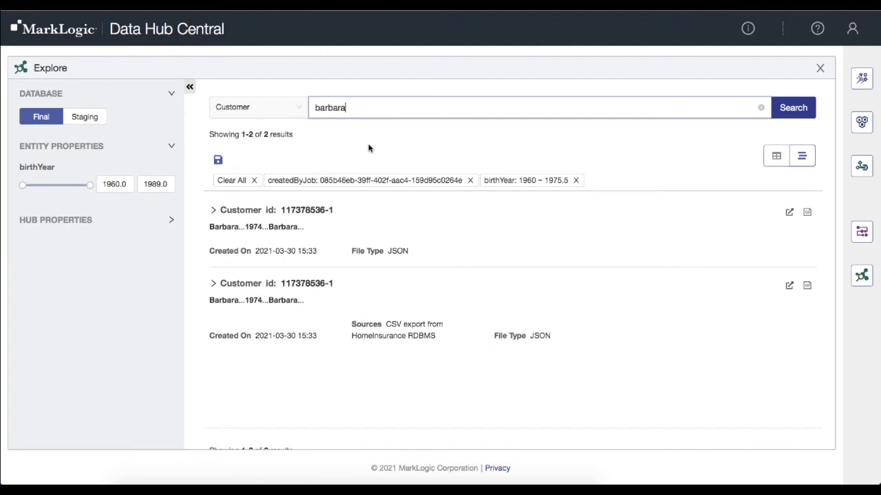
click(789, 214)
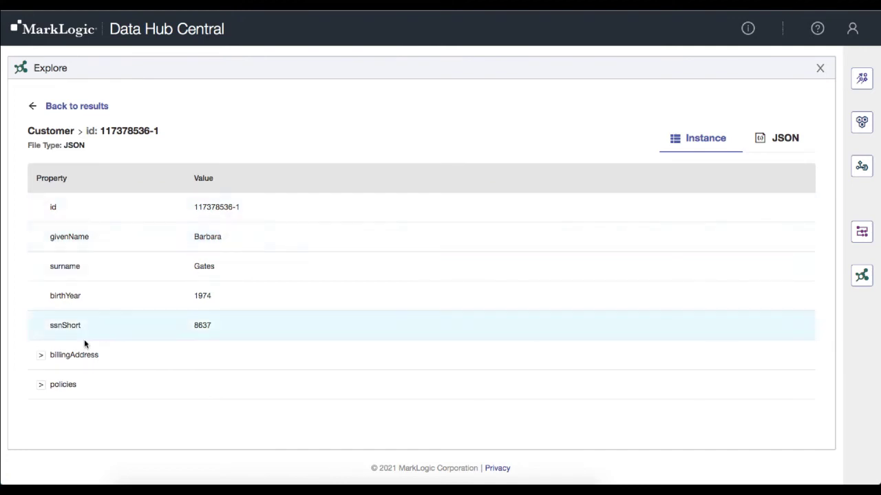
Step: Expand the record's billingAddress and nested address to examine the mapped address properties, and close Explore
click(40, 356)
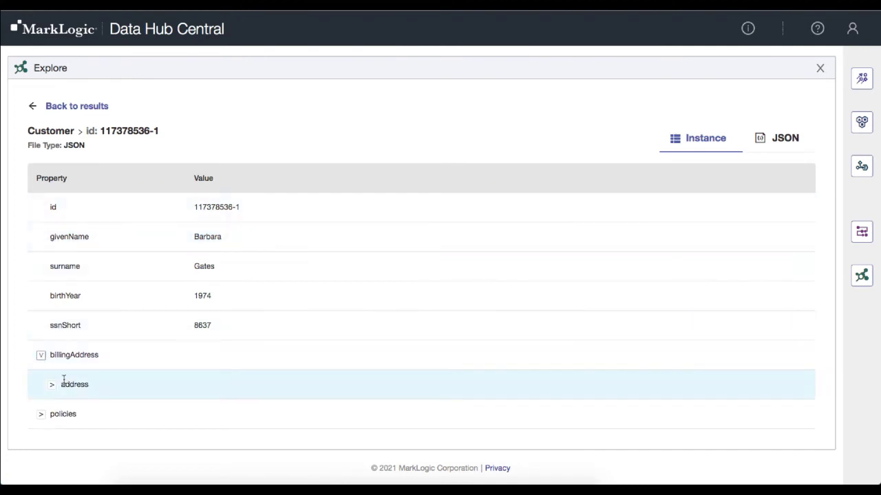
click(52, 385)
scroll(55, 392, down, 3)
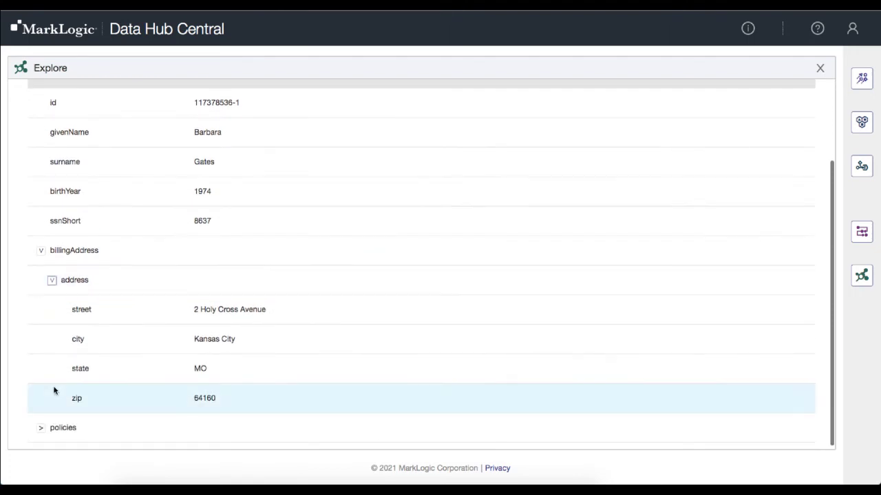
scroll(55, 389, up, 3)
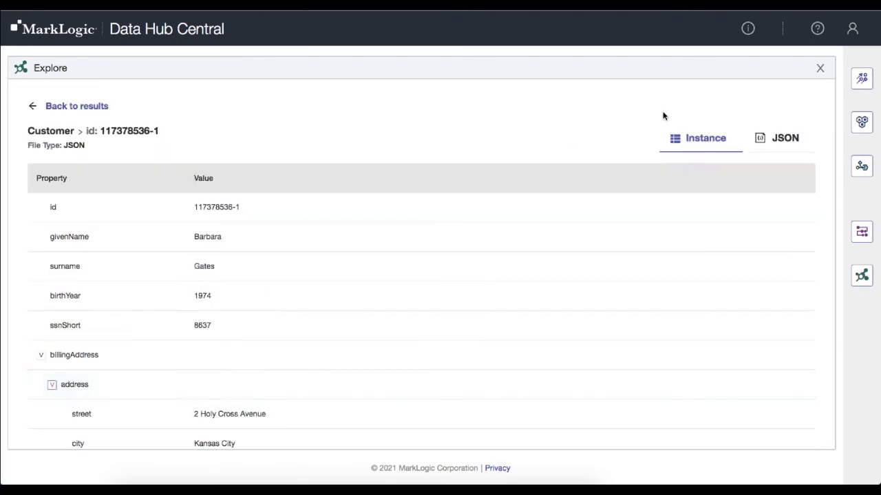
click(818, 70)
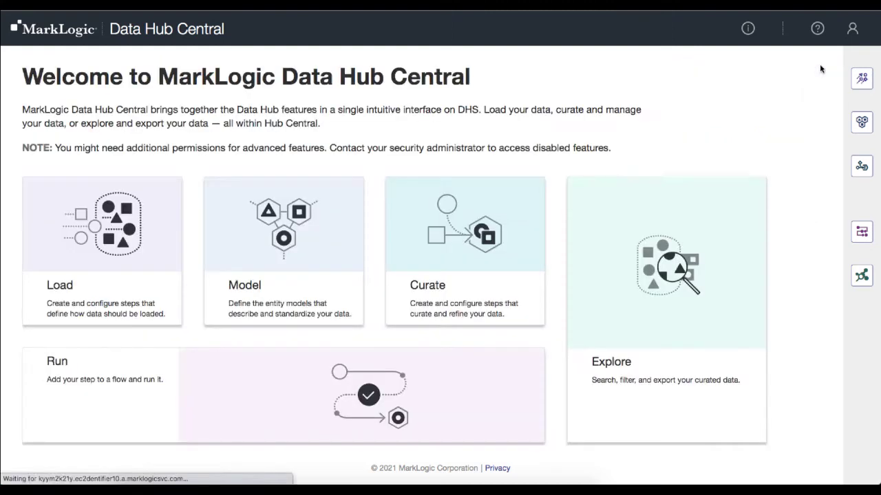
Step: Create a Customer mapping step named mapAuto, described as "map auto insurance data to customer entity model", with the loadAuto collection as its source
click(453, 267)
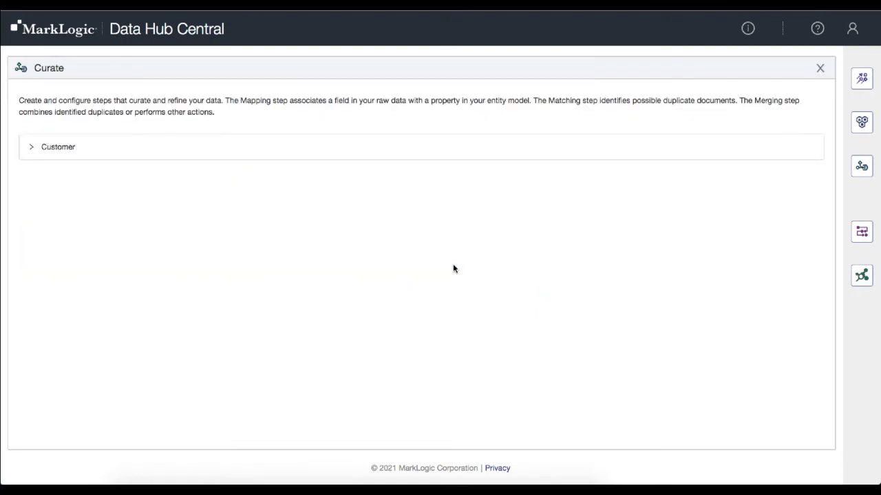
click(57, 151)
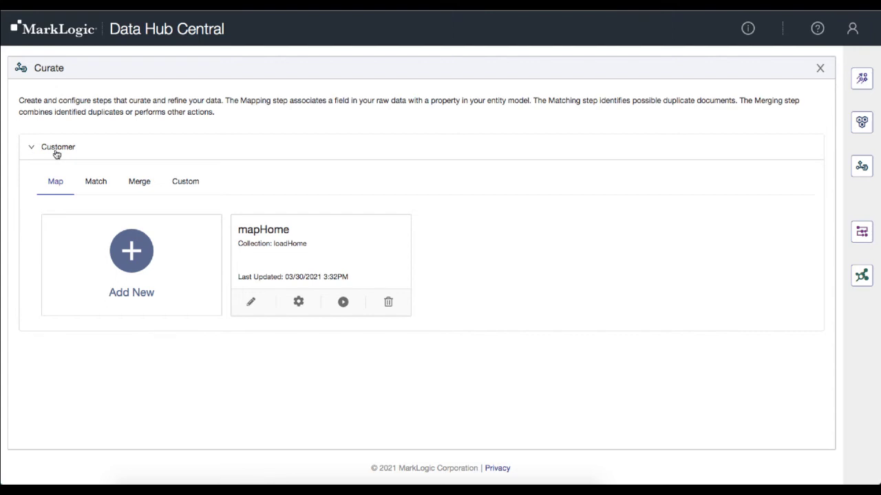
click(137, 255)
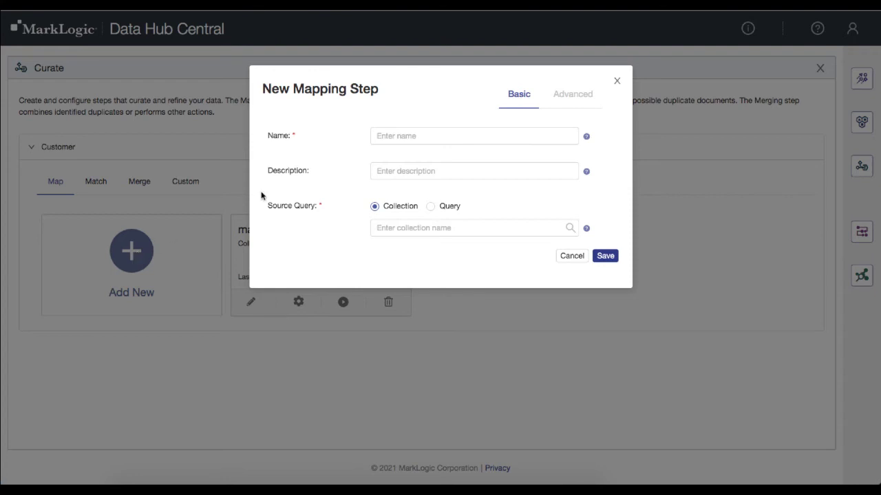
click(378, 138)
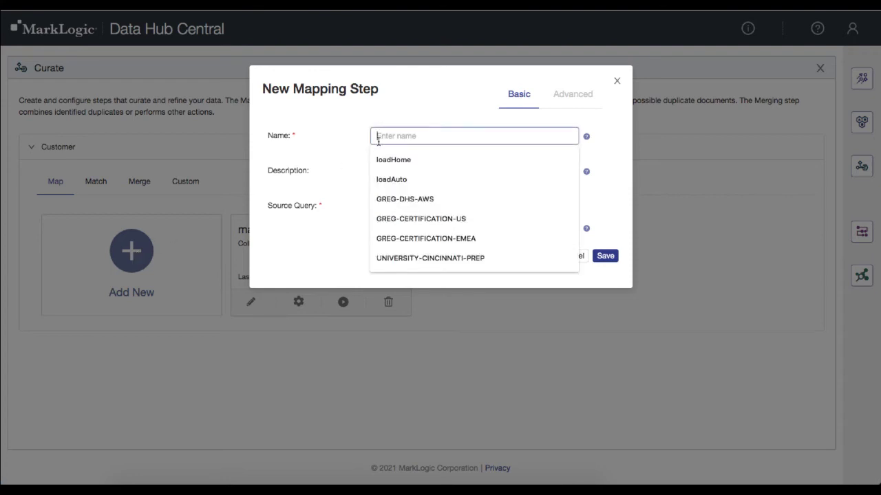
text(mapAuto)
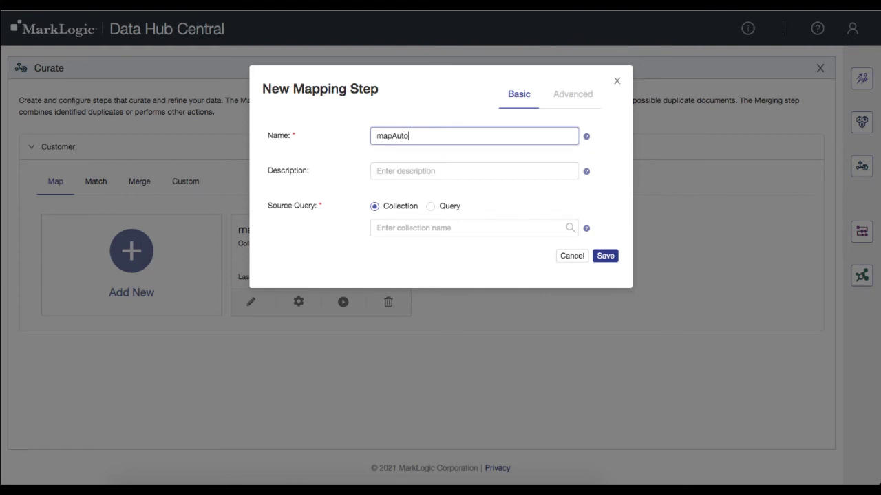
click(394, 174)
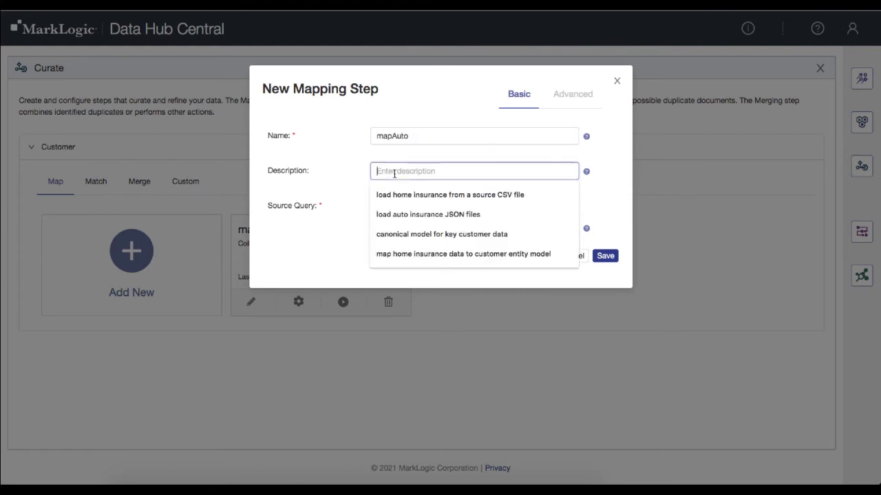
text(map auto insurance data to customer entity model)
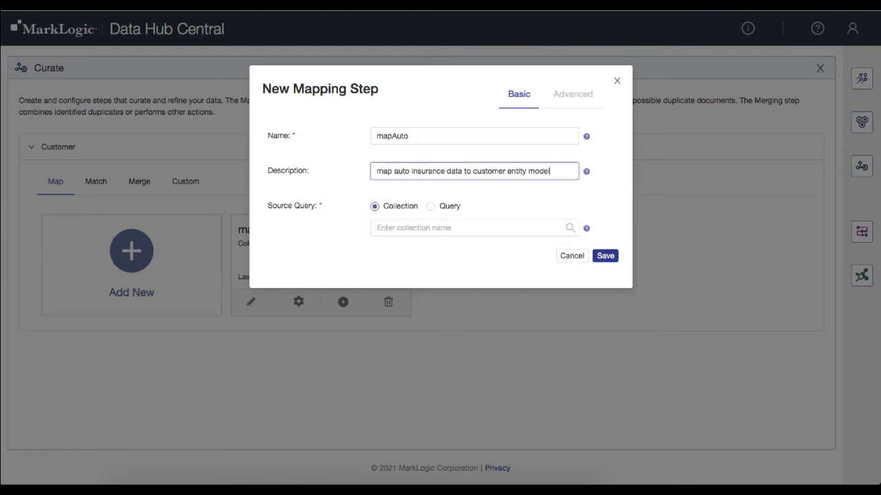
click(394, 227)
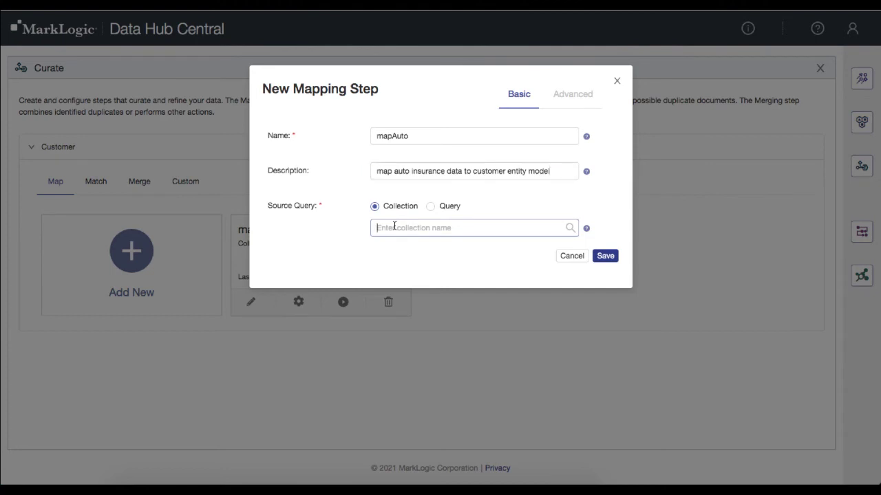
text(load)
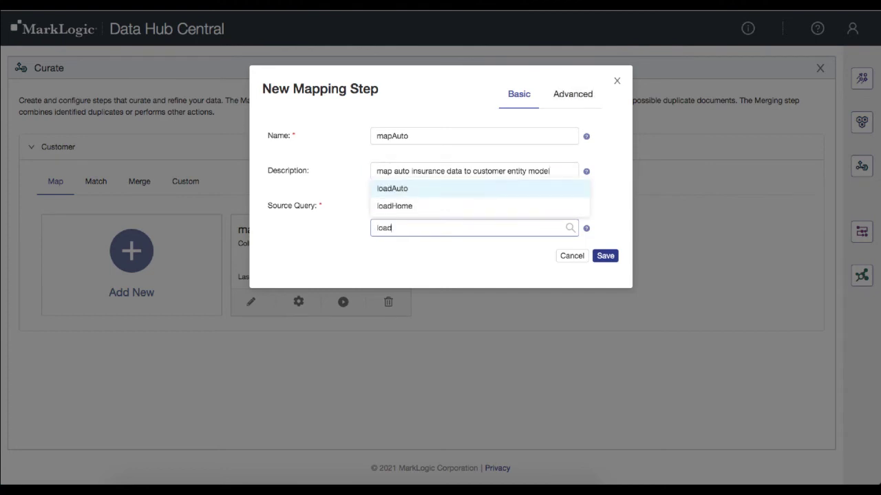
click(395, 190)
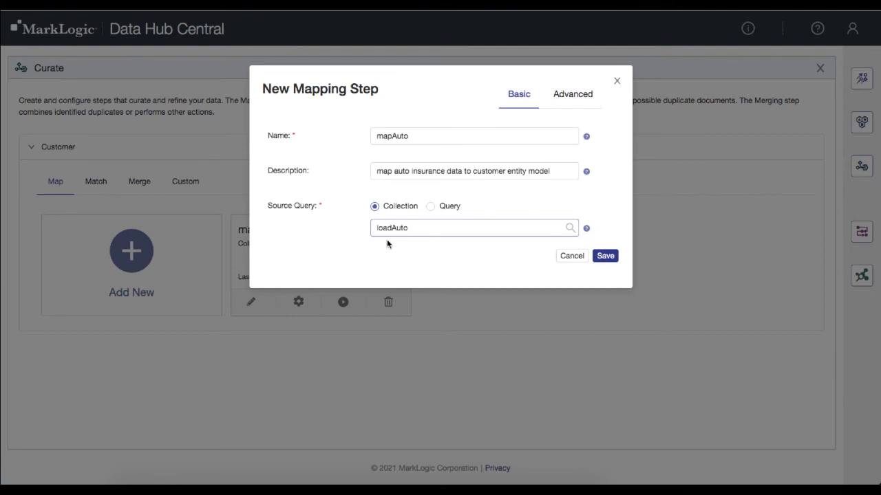
click(605, 256)
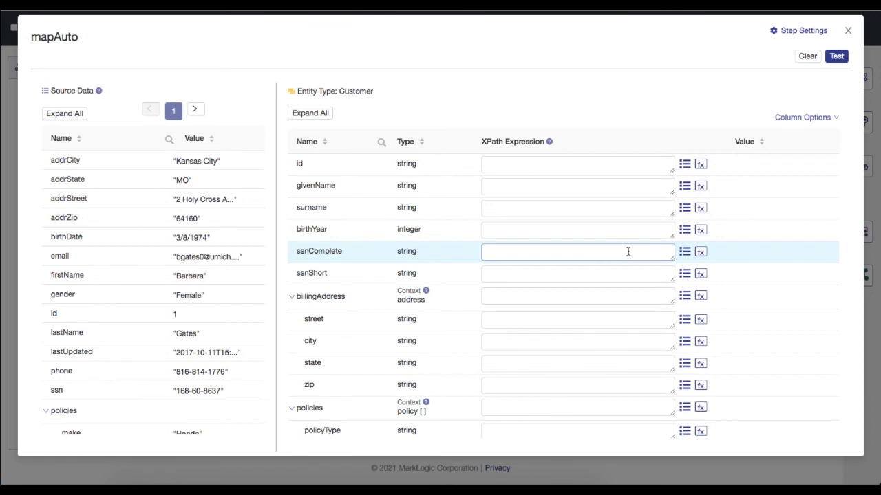
Step: Map the Customer id property to the source id field and givenName to firstName
click(685, 165)
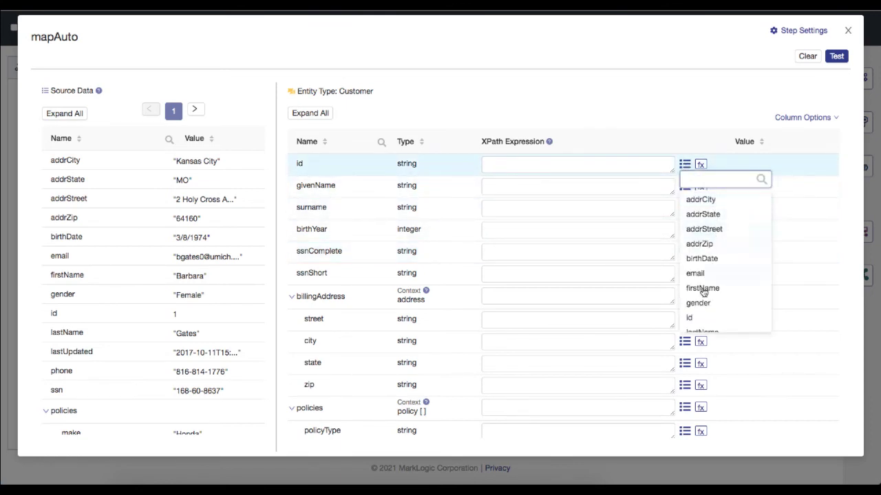
click(693, 320)
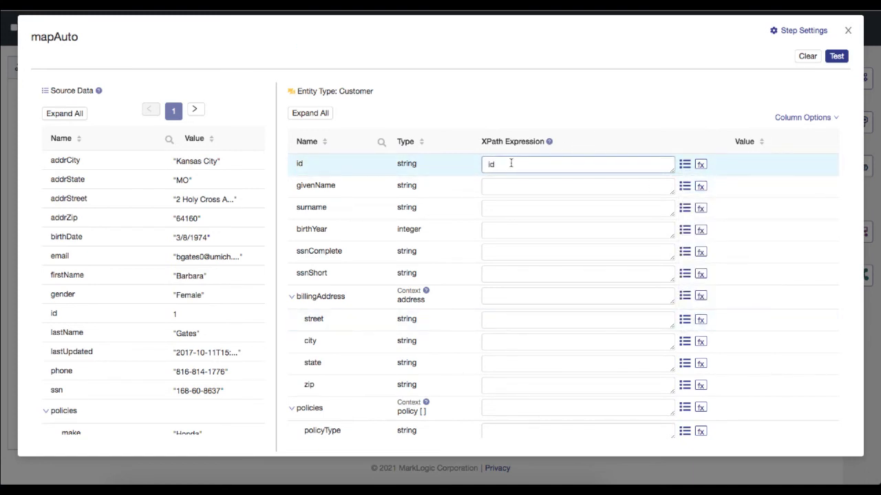
click(684, 185)
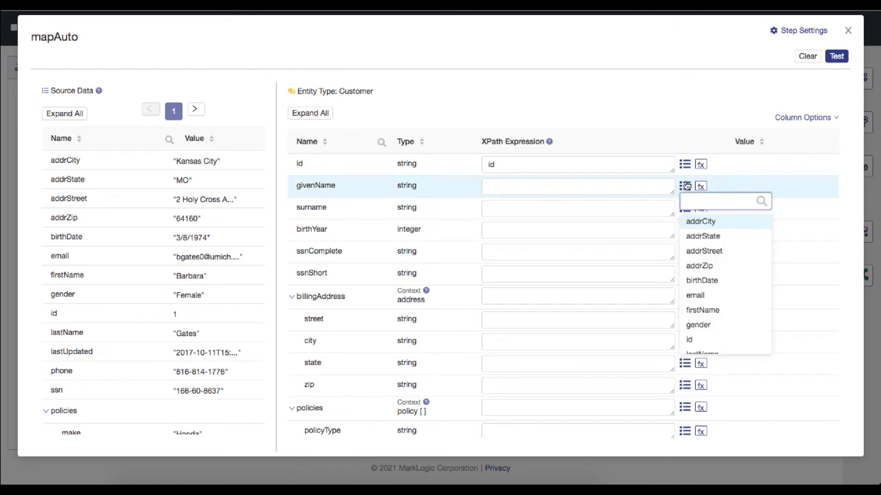
scroll(703, 248, down, 3)
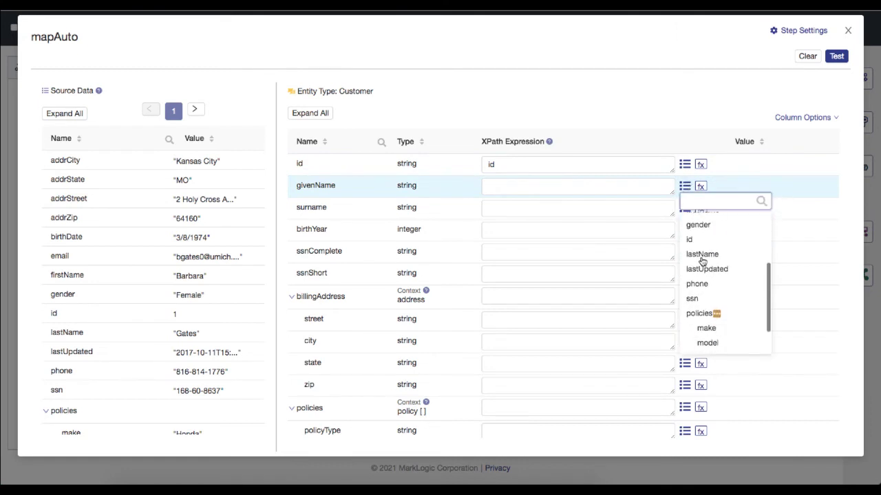
scroll(701, 263, up, 1)
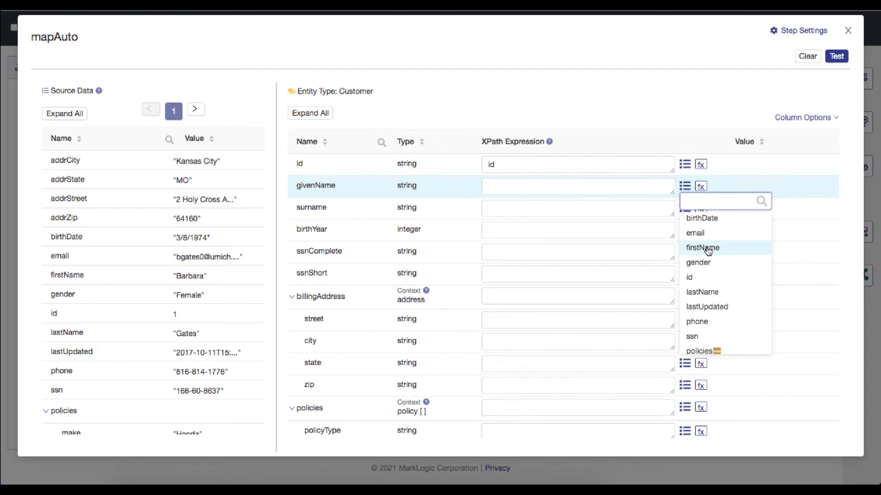
click(702, 248)
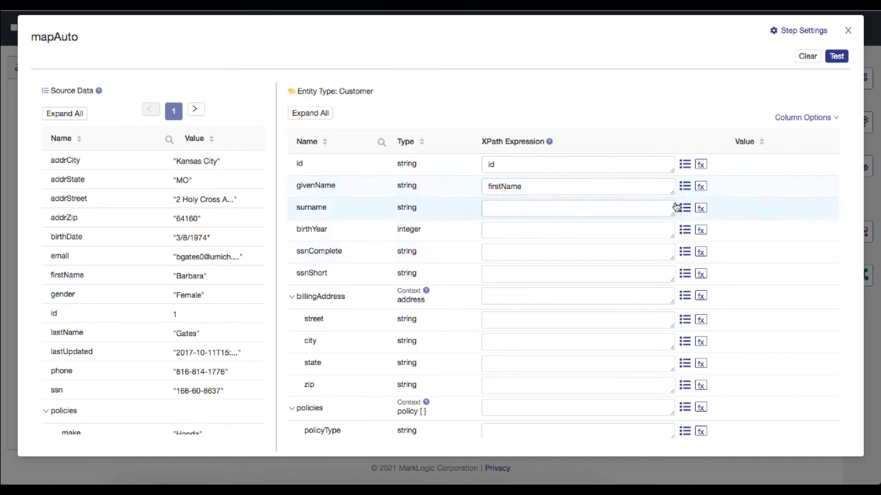
Step: Map the Customer surname property to the source lastName field
click(684, 208)
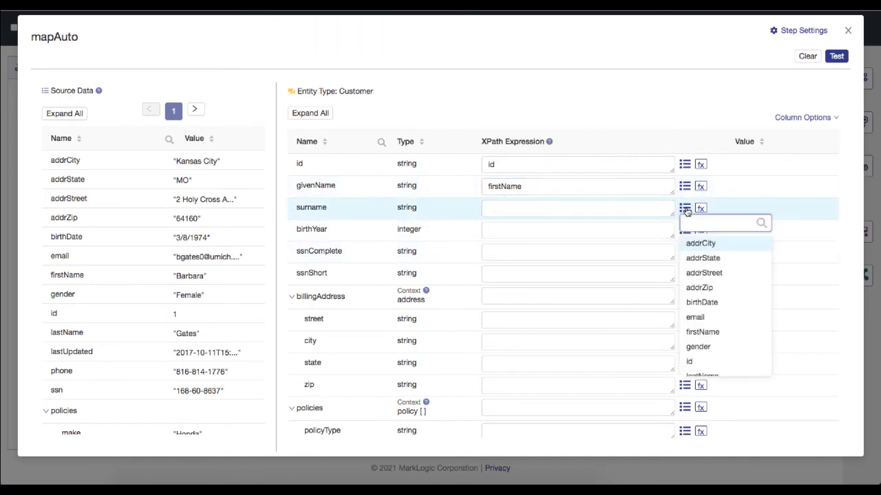
scroll(703, 296, down, 1)
scroll(702, 296, down, 1)
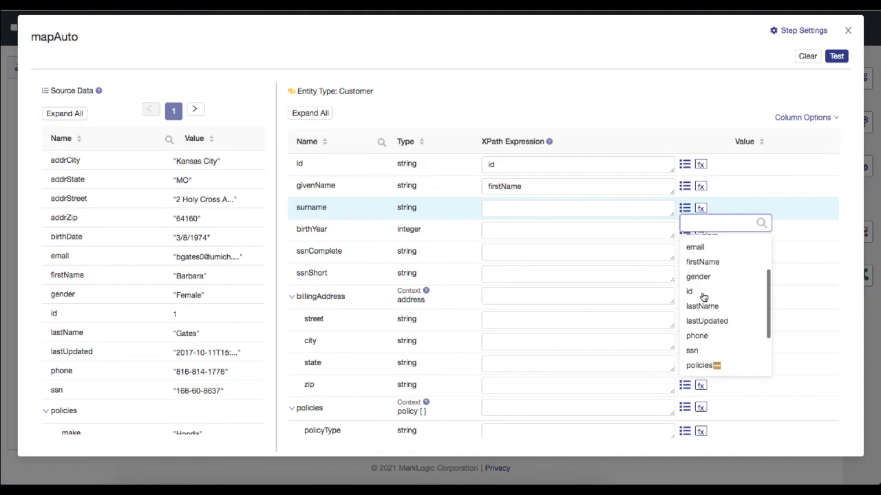
click(703, 307)
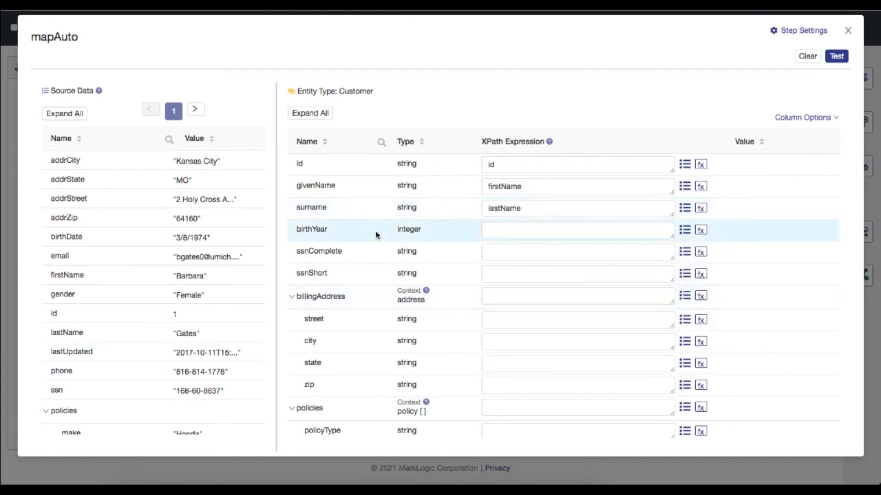
Step: Compare the birthYear property with the source birthDate value and insert the tokenize function as birthYear's XPath expression
double_click(314, 229)
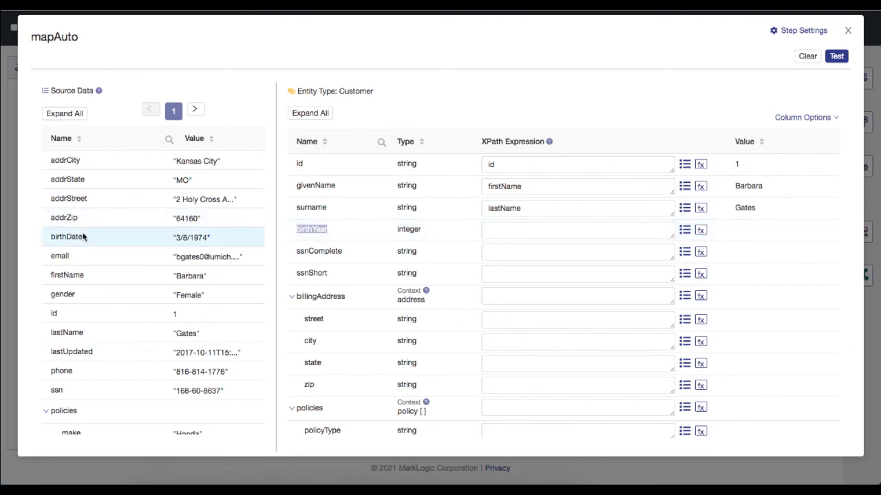
click(172, 236)
drag(172, 236, 210, 235)
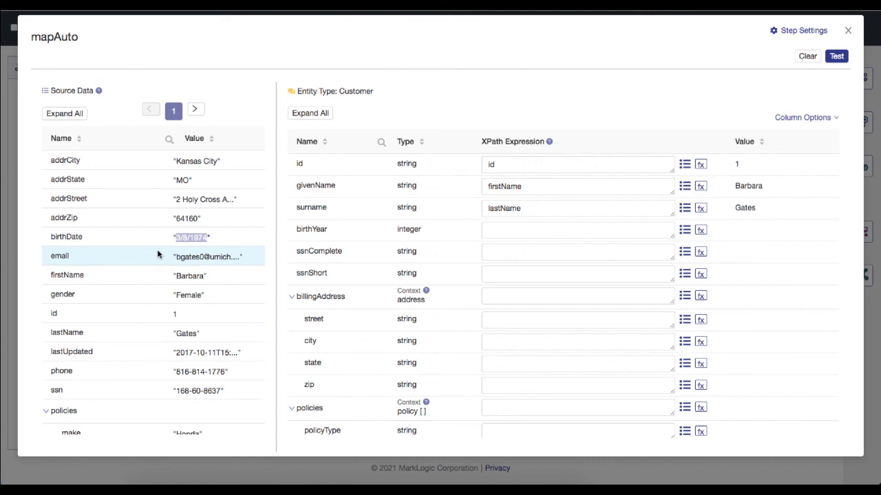
click(700, 231)
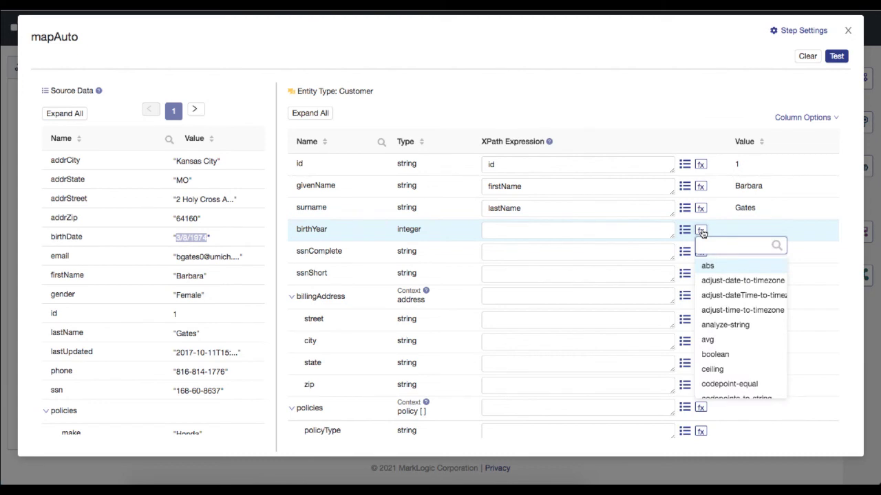
click(710, 244)
text(token)
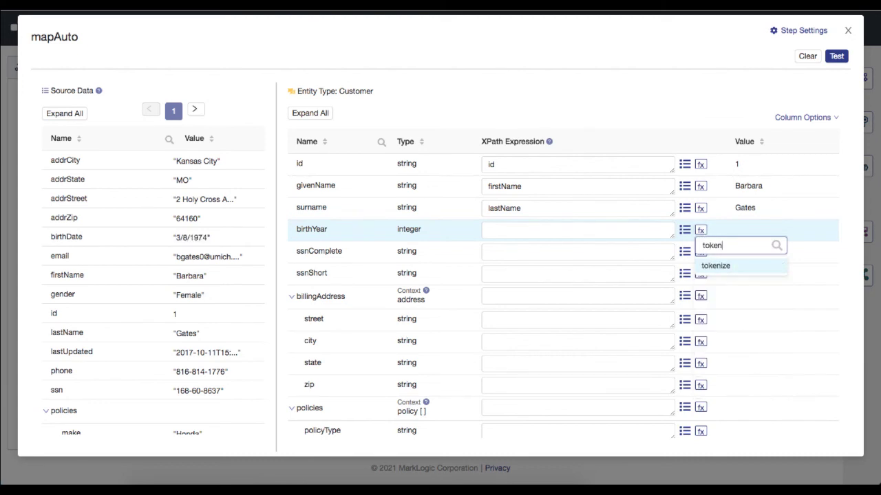
click(715, 266)
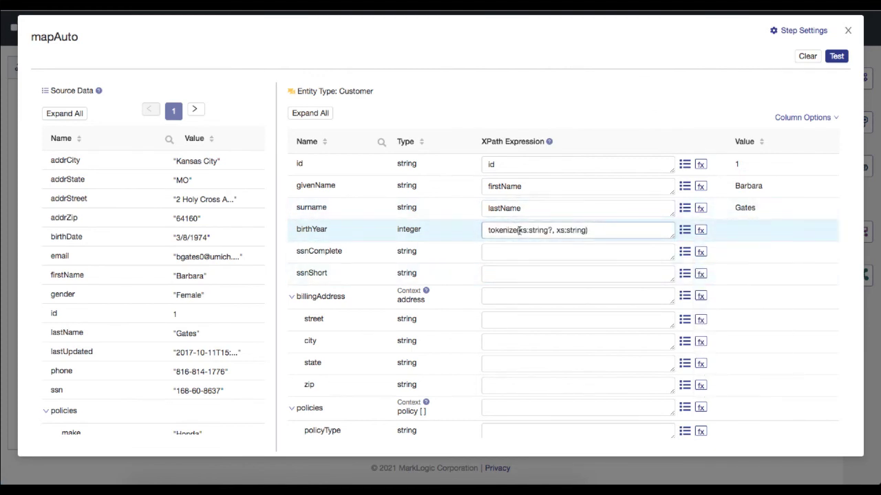
Step: Replace the first argument of birthYear's tokenize function with the source birthDate field
drag(519, 230, 550, 231)
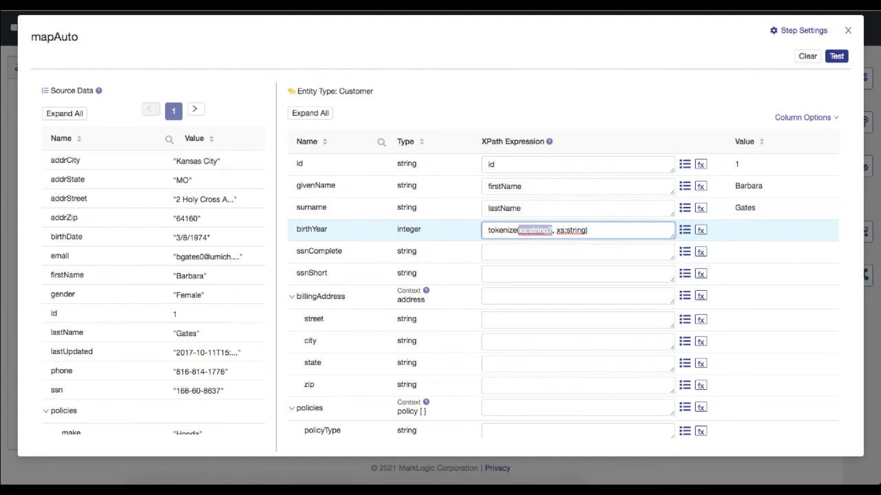
key(BackSpace)
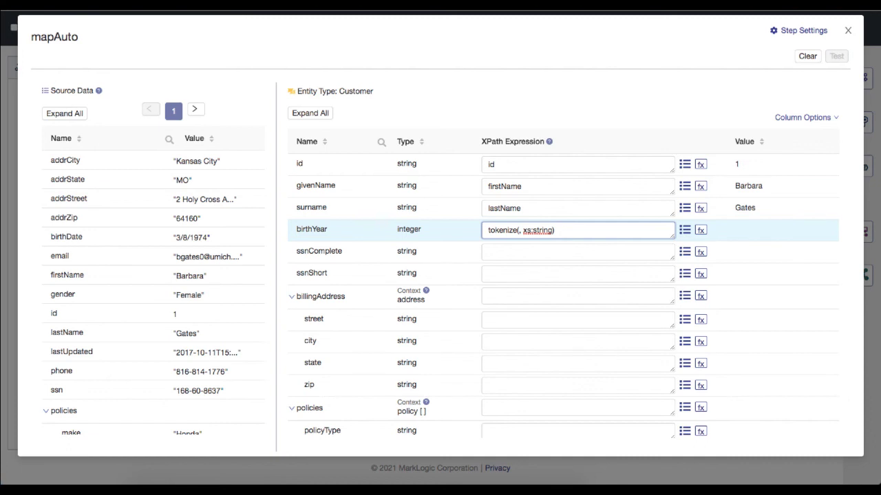
click(684, 230)
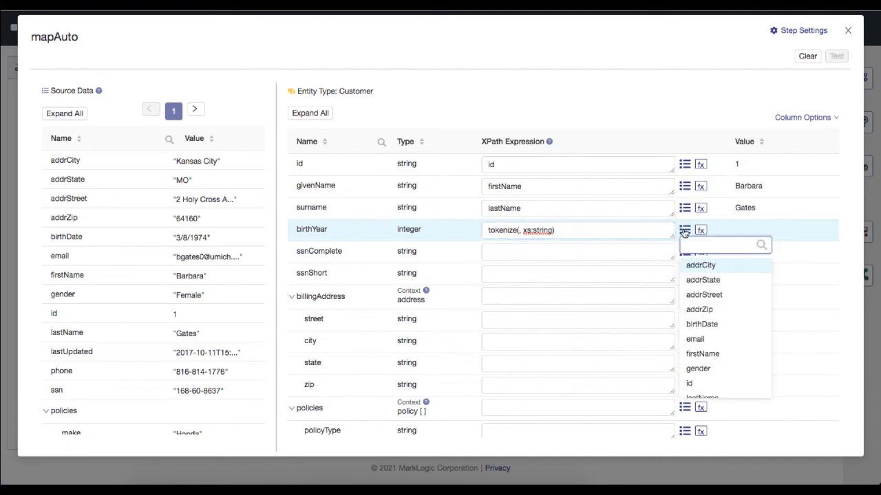
click(700, 326)
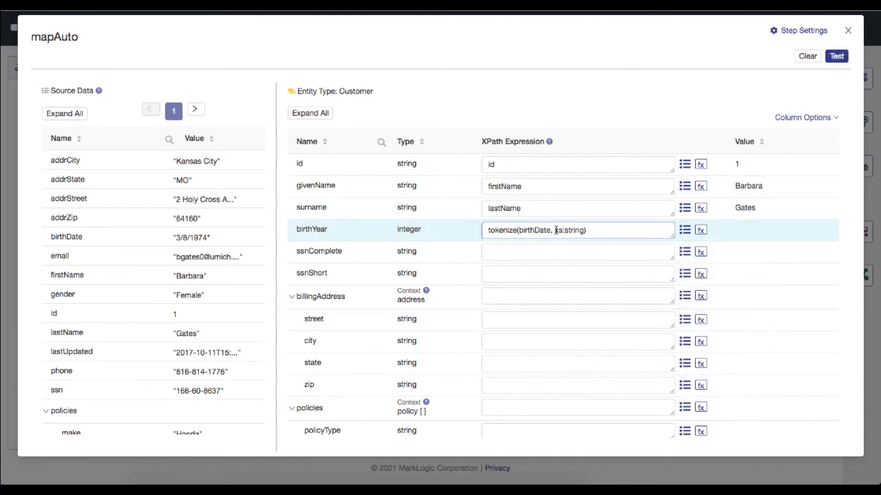
Step: Complete the birthYear expression as tokenize(birthDate, "/")[3] and test the mapping
drag(556, 230, 585, 230)
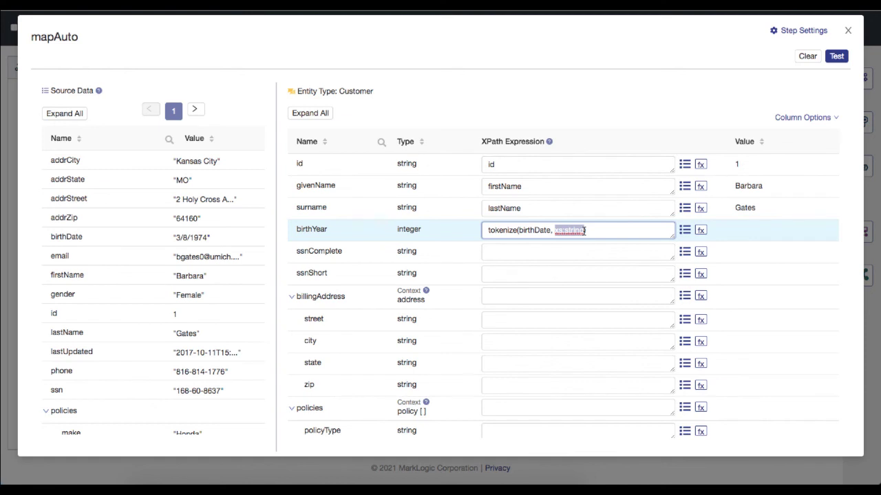
text('/')
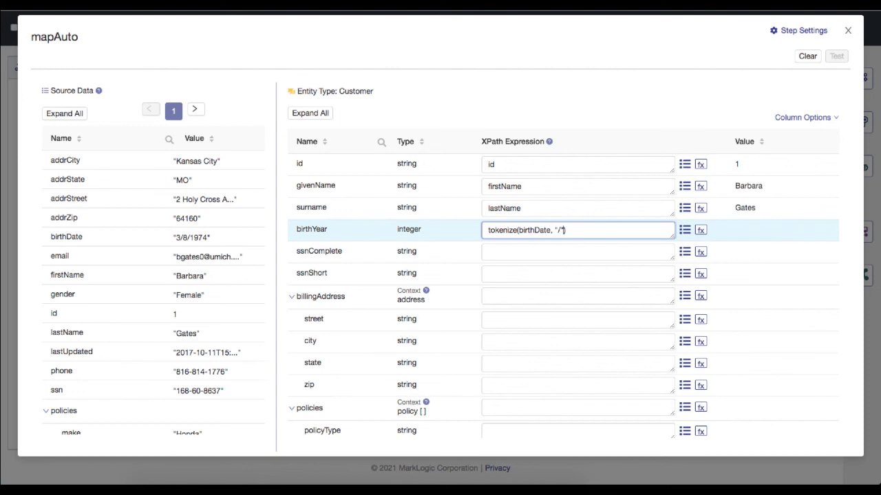
text()[3])
click(769, 83)
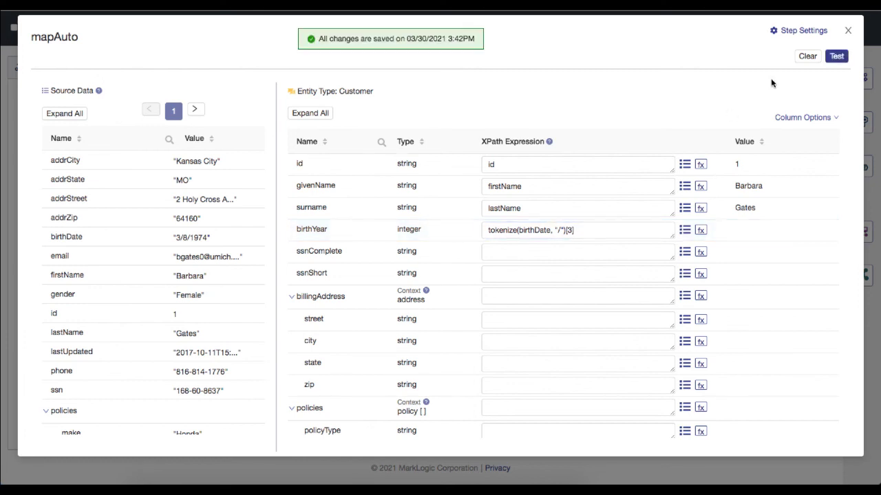
click(835, 56)
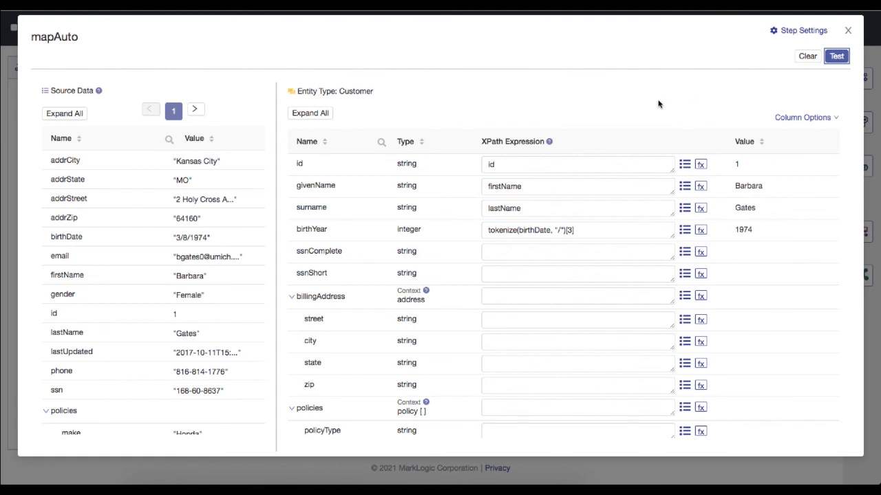
Step: Map the Customer ssnComplete property to the source ssn field
click(684, 254)
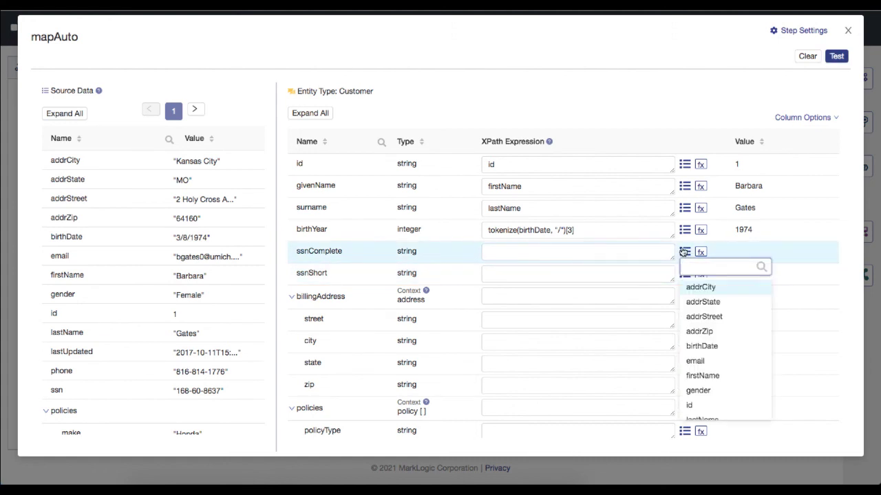
scroll(705, 359, down, 4)
click(696, 350)
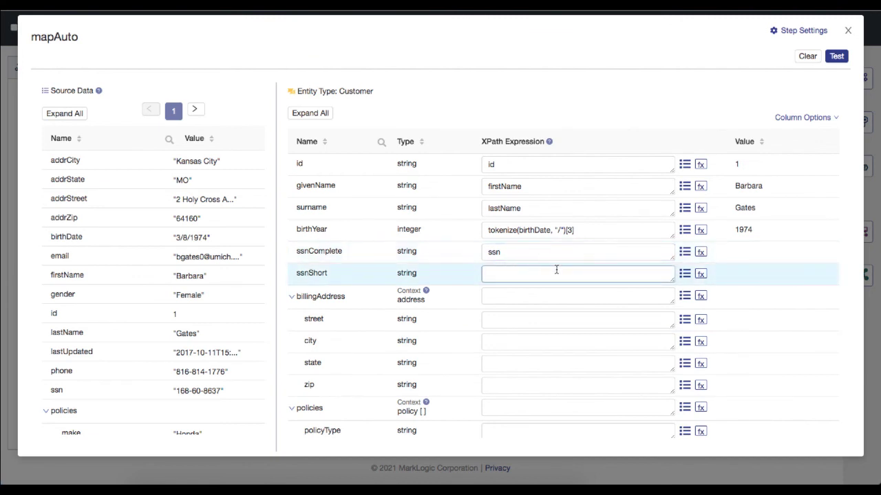
Step: Insert the substring function as ssnShort's XPath expression and replace its first argument with the source ssn field
click(702, 275)
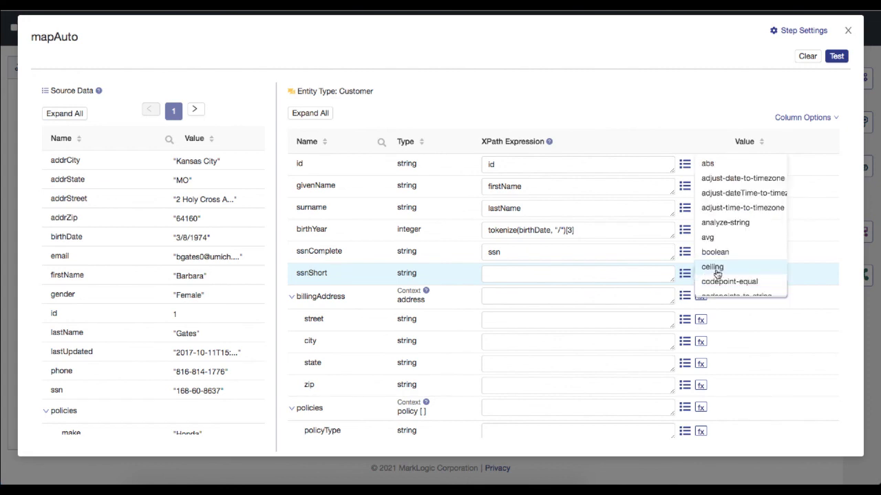
scroll(717, 275, down, 1)
scroll(716, 274, down, 10)
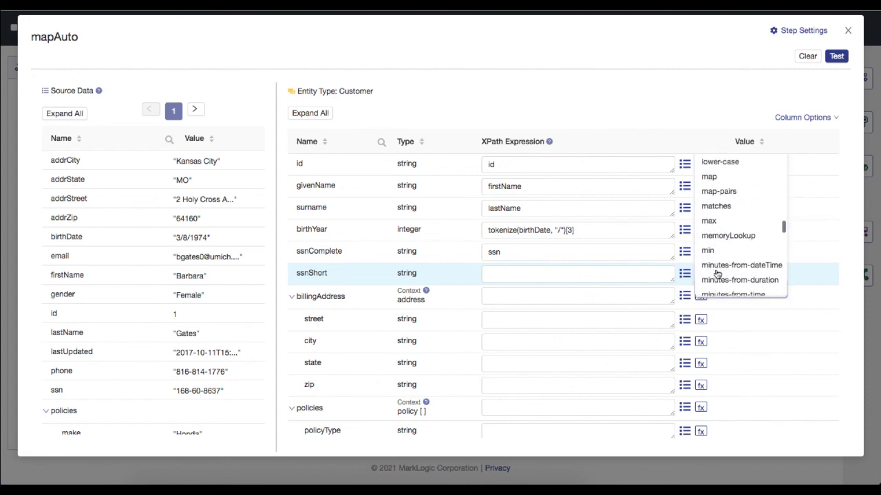
scroll(716, 274, down, 8)
click(718, 272)
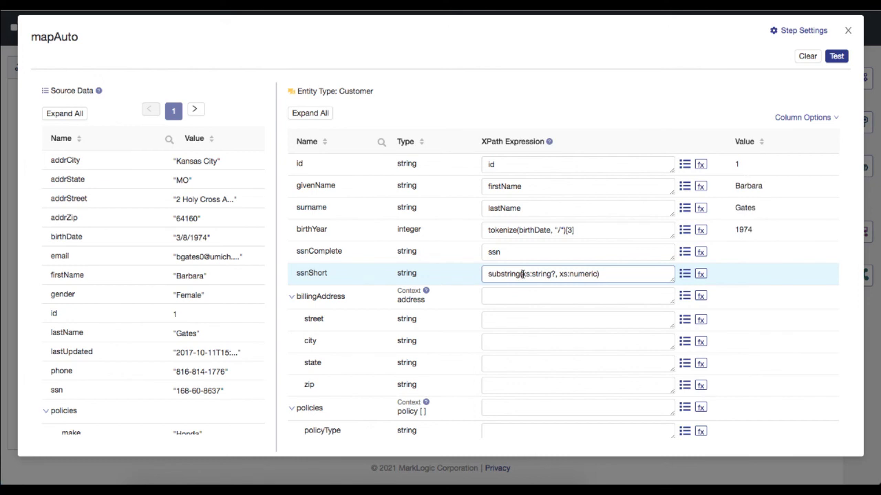
drag(521, 274, 553, 274)
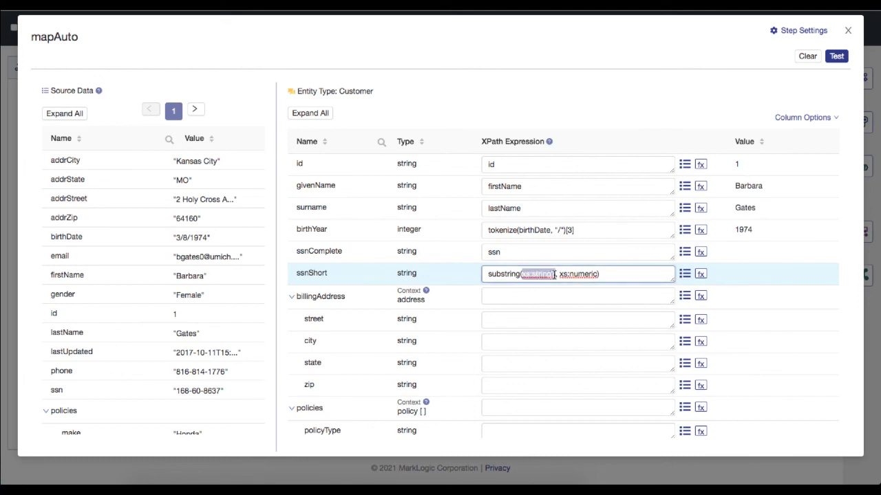
click(535, 275)
Step: Complete the ssnShort expression as substring(ssn, 8, 4), test the mapping and compare the result with the source ssn value
drag(538, 274, 574, 277)
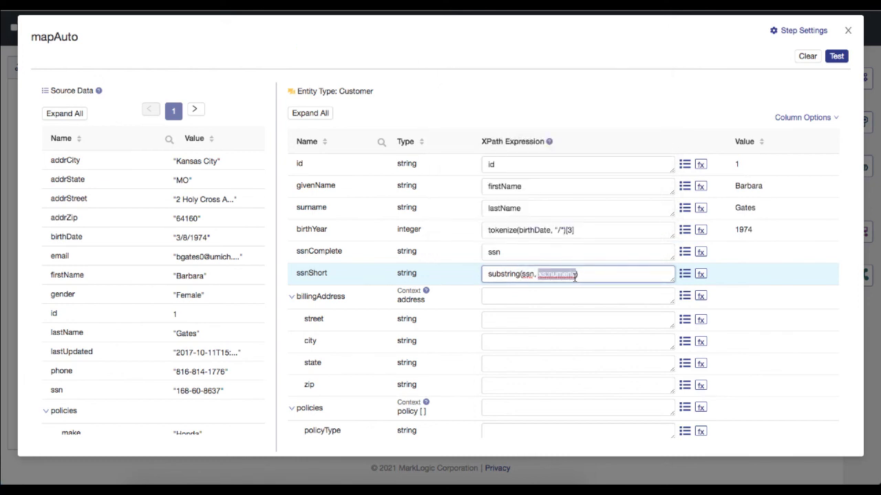
click(177, 391)
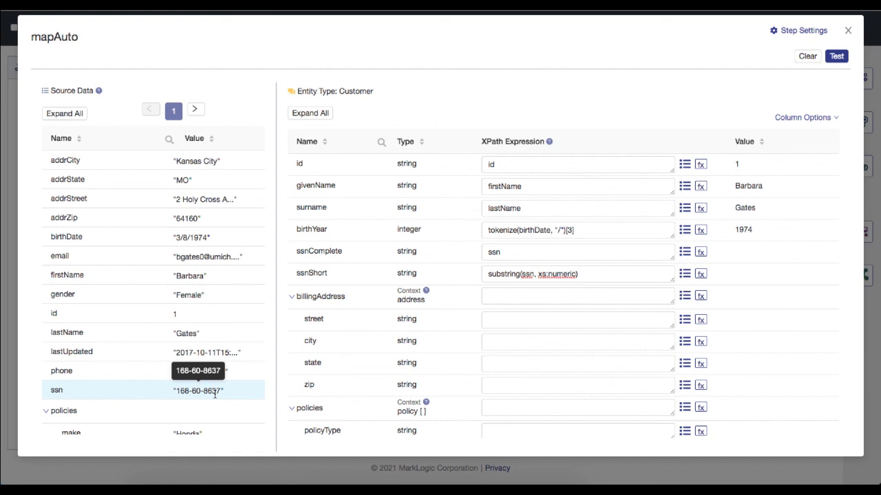
click(537, 274)
drag(537, 273, 575, 275)
key(BackSpace)
text(8, 4)
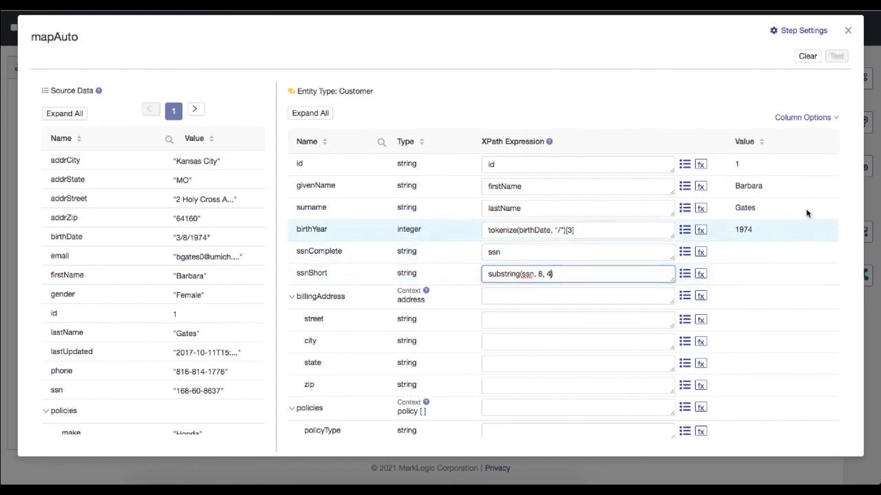
click(842, 172)
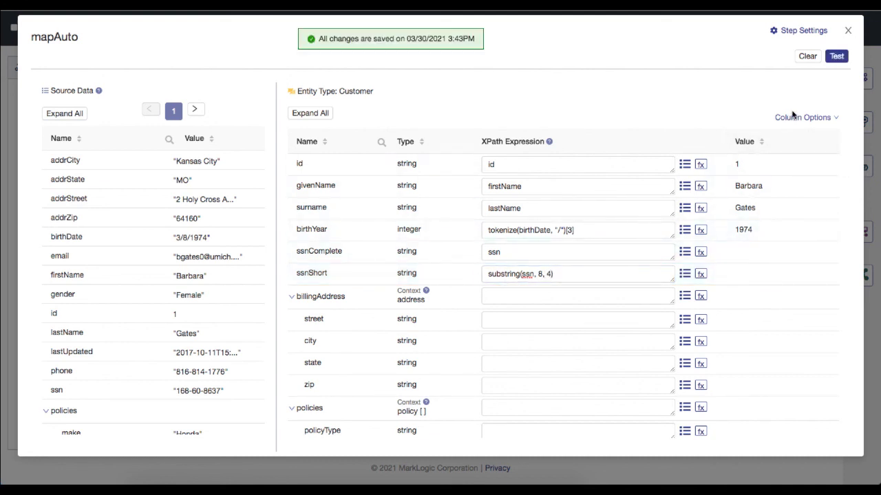
click(832, 59)
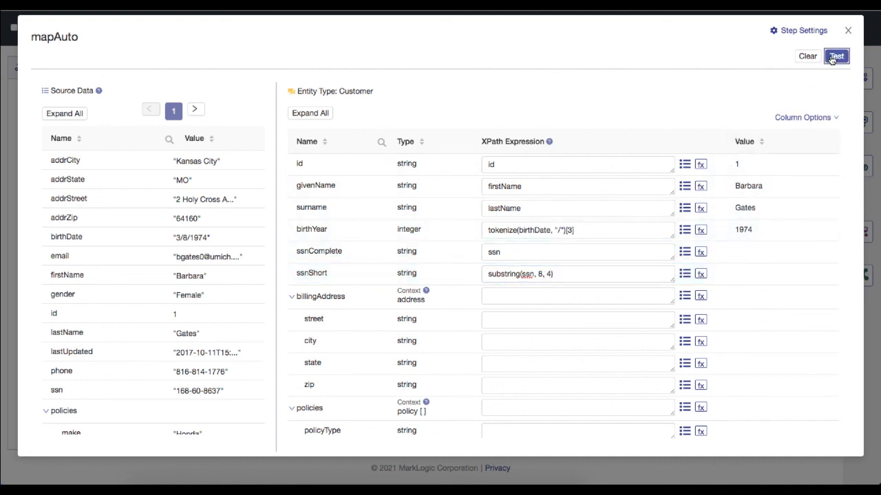
double_click(740, 275)
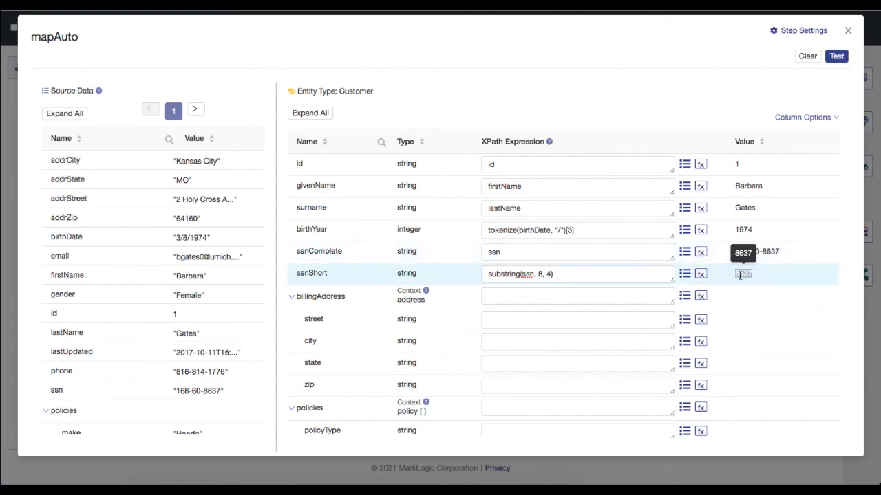
double_click(211, 391)
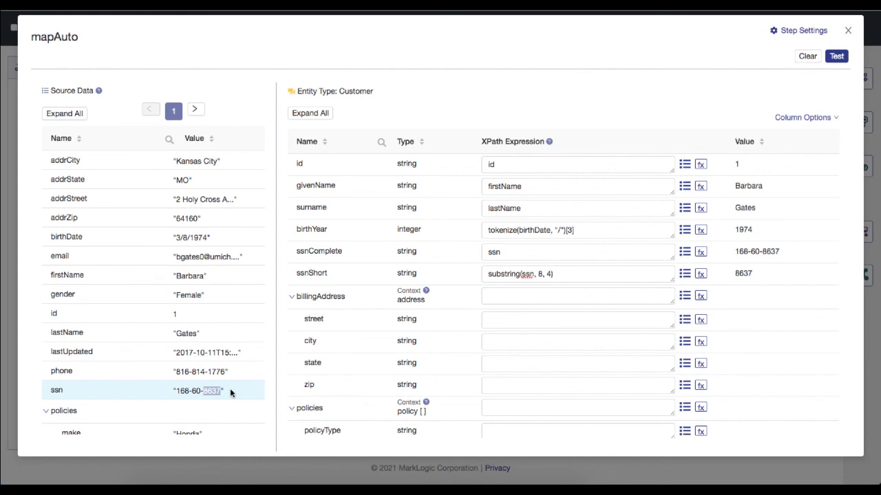
Step: Set the billingAddress context to / and map its street property to the source addrStreet field
click(496, 295)
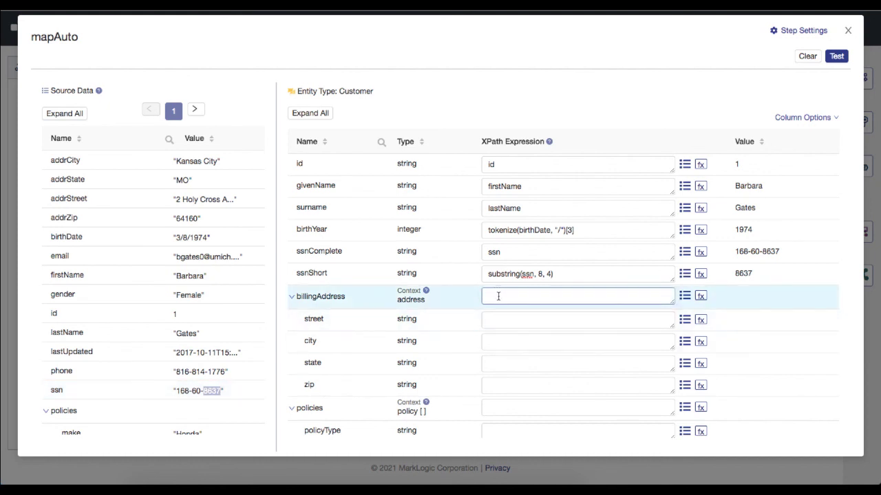
text(/)
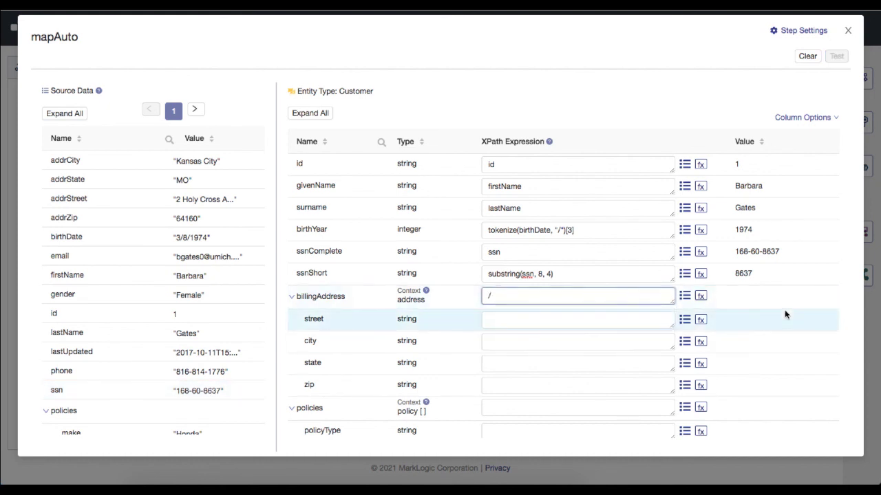
click(784, 315)
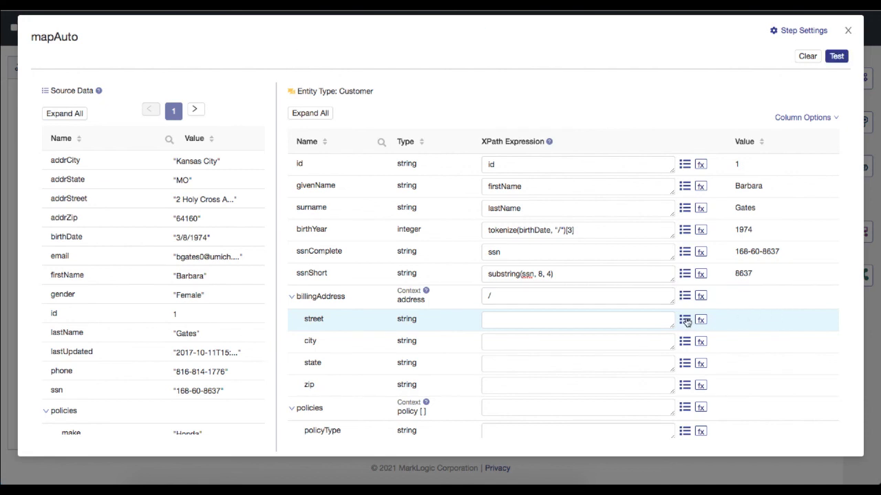
click(684, 321)
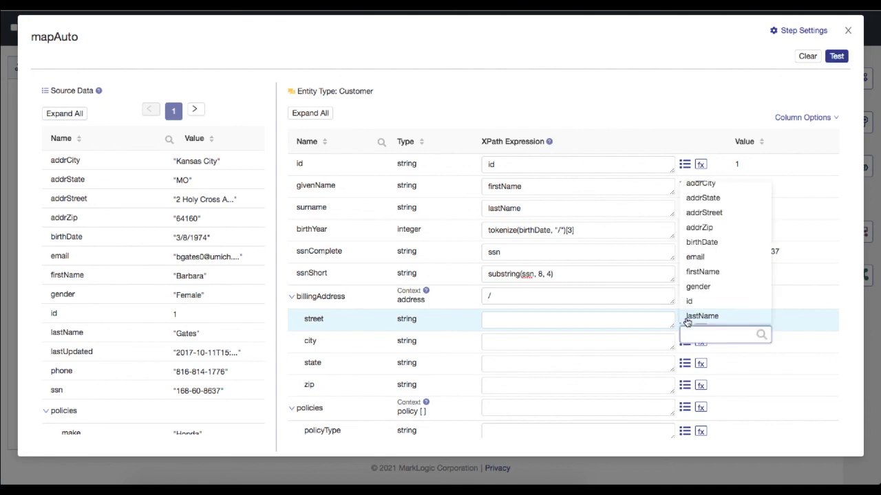
scroll(702, 231, up, 1)
click(710, 220)
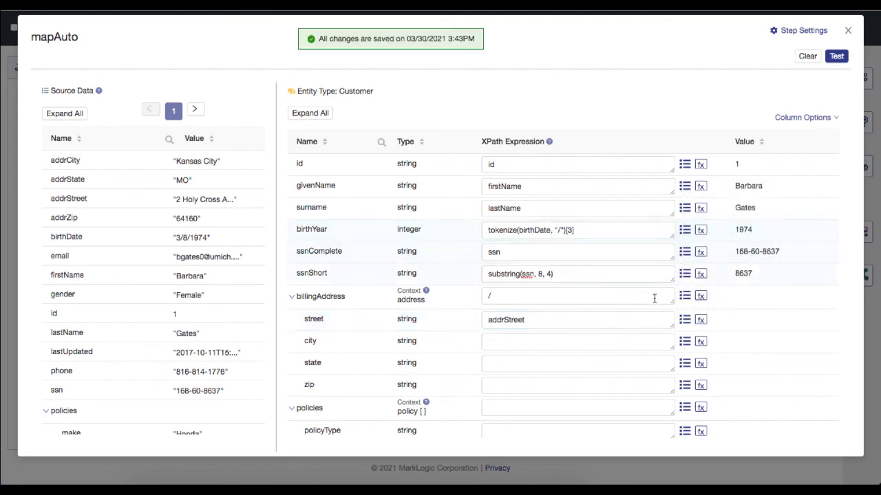
Step: Map the billingAddress city, state and zip properties to addrCity, addrState and addrZip
click(689, 346)
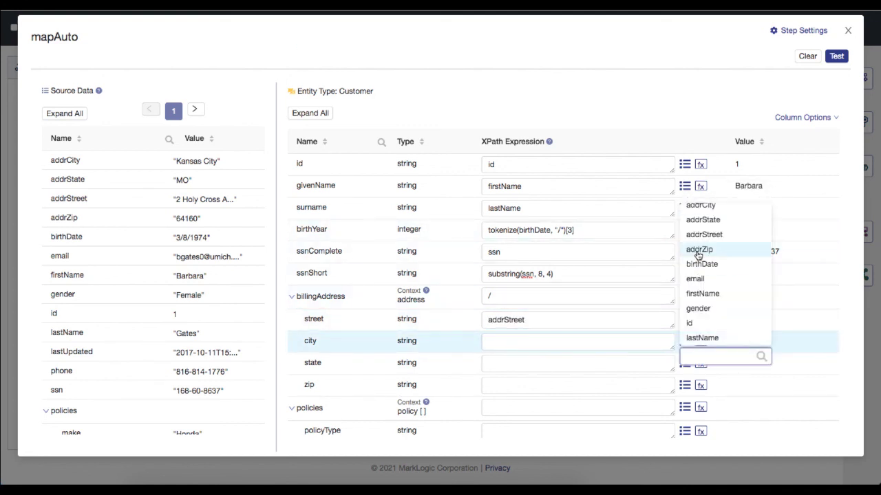
click(702, 209)
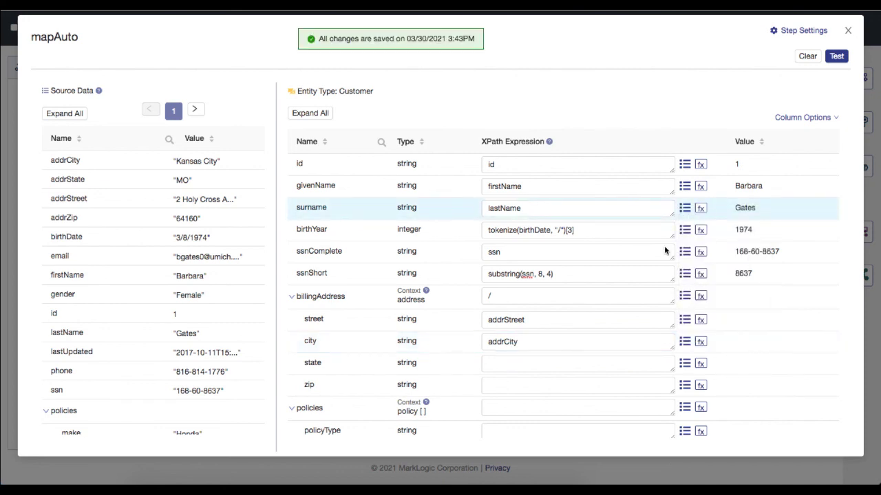
click(685, 364)
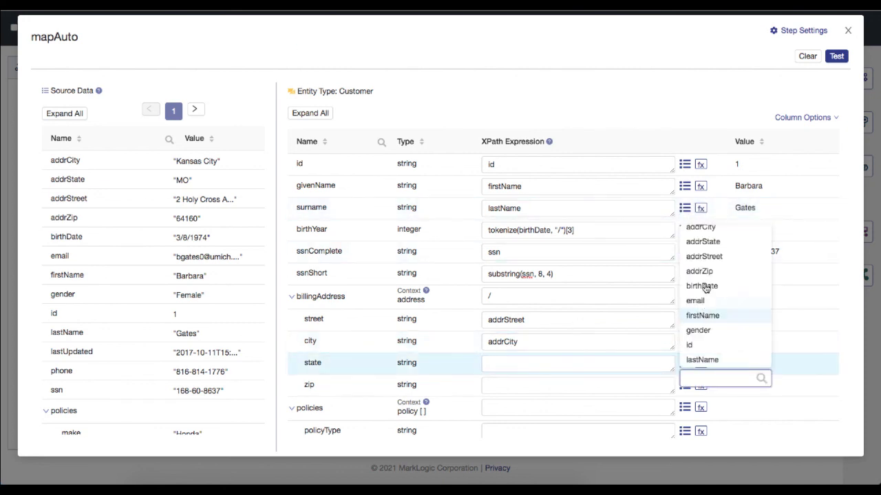
click(704, 242)
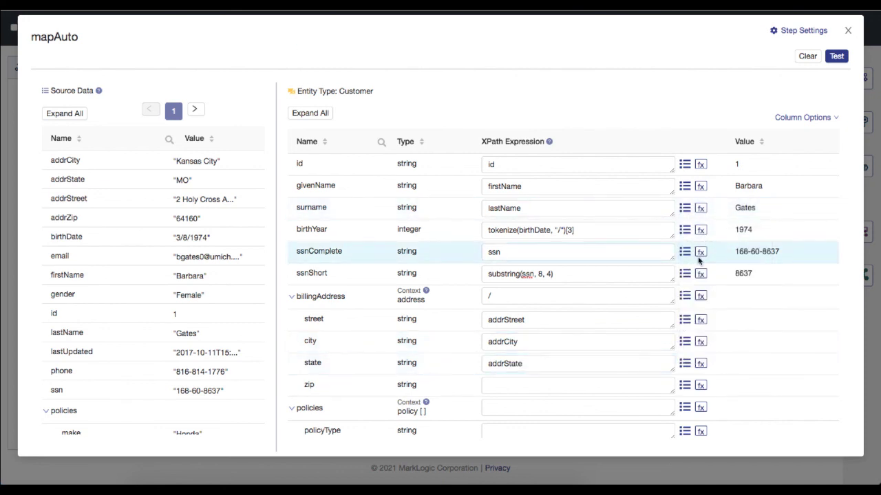
click(685, 387)
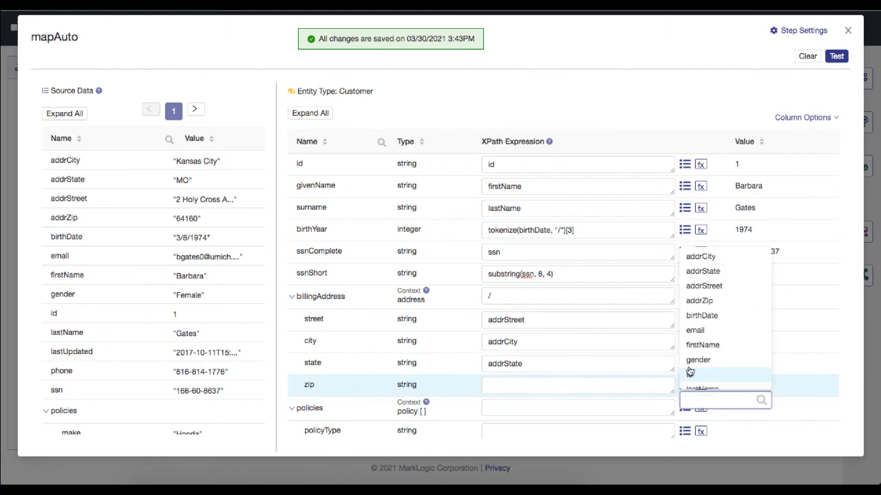
click(699, 301)
Step: Set the policies context to / and enter the literal 'auto' as the policyType expression
scroll(781, 306, down, 2)
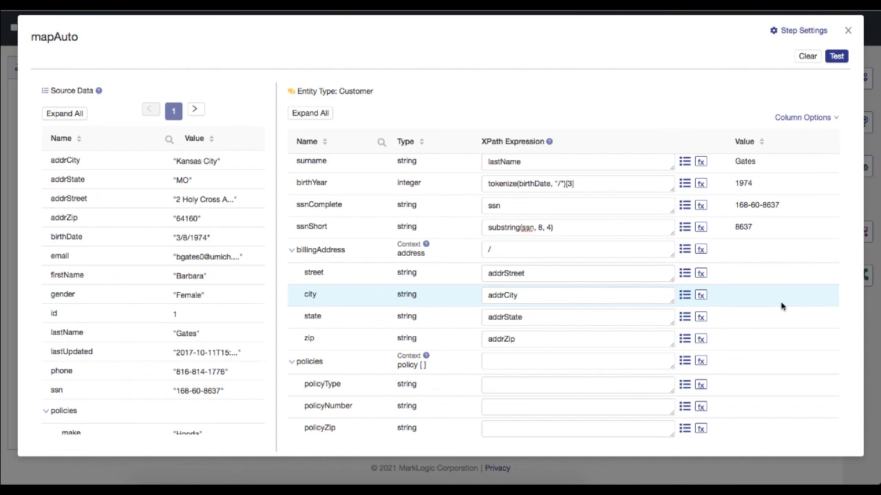
click(531, 360)
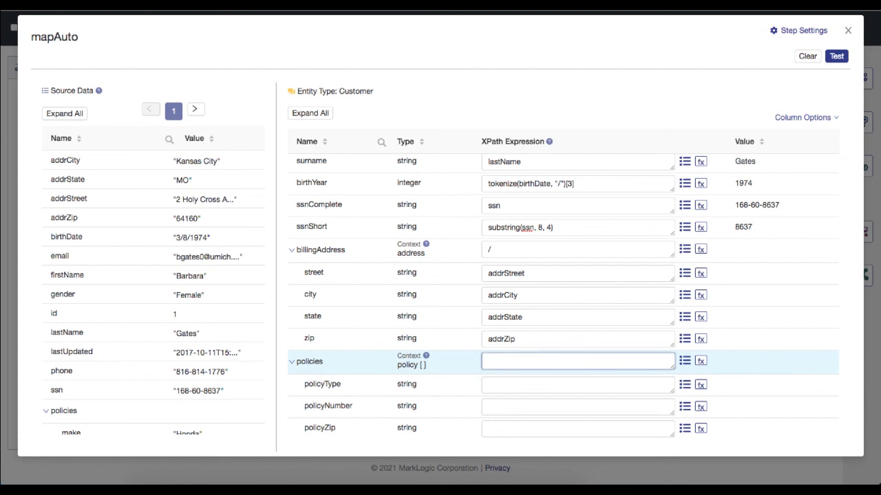
text(/)
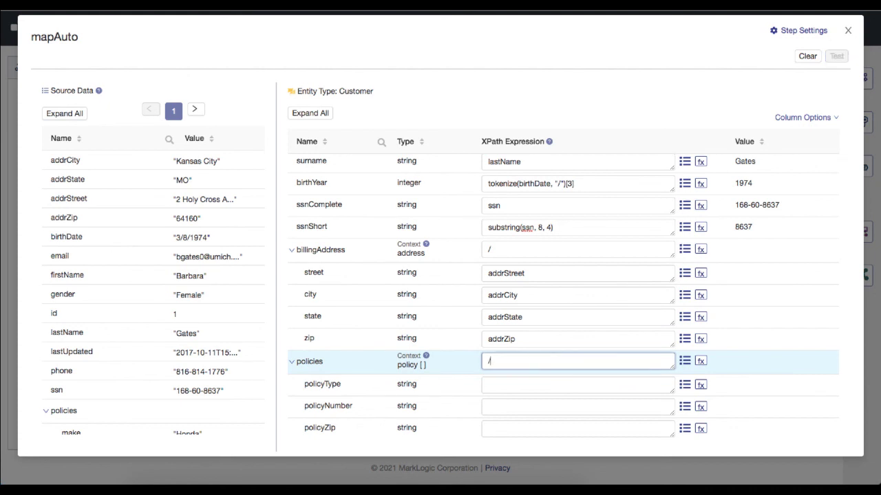
click(537, 386)
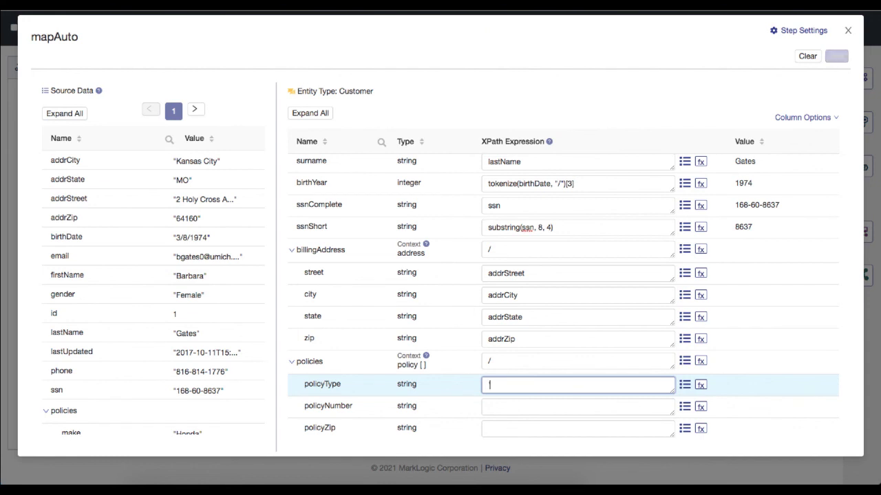
text('auto)
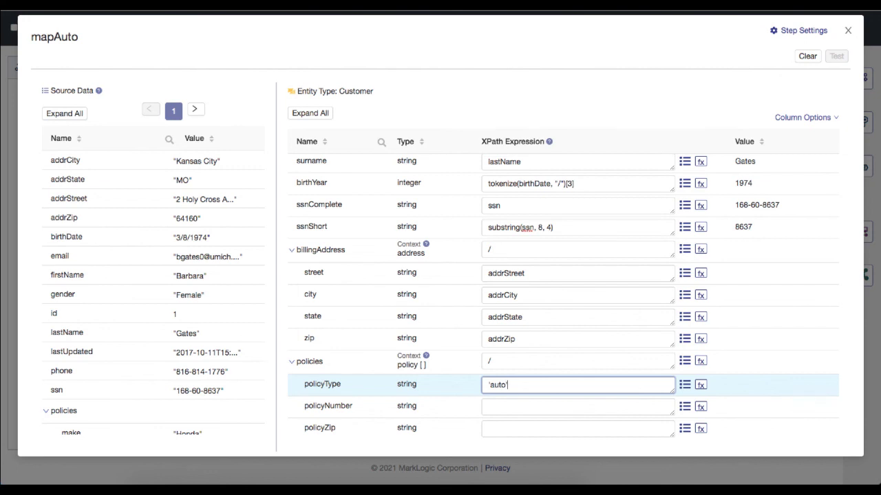
Step: Map policyNumber to the source policies/number field and policyZip to addrZip
click(544, 404)
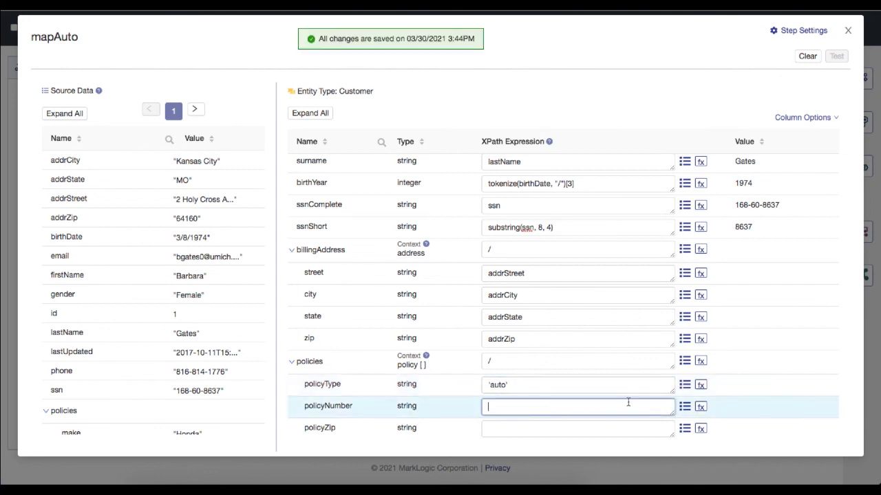
click(683, 407)
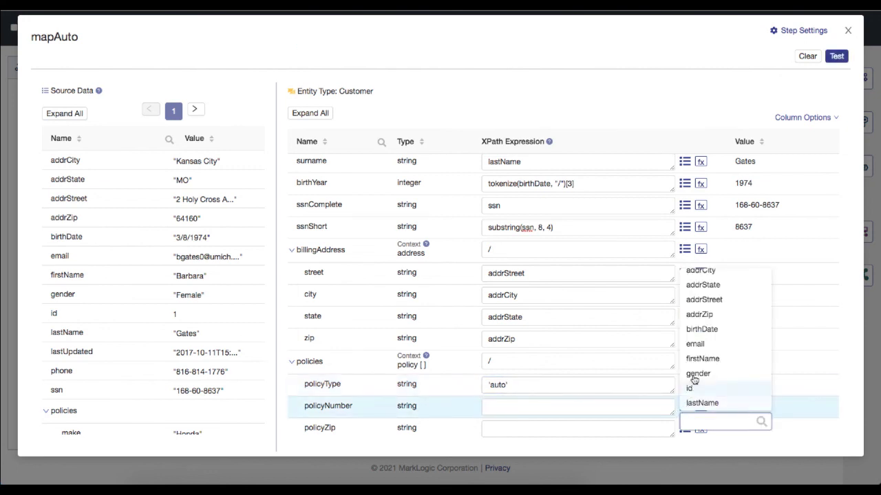
scroll(700, 366, down, 5)
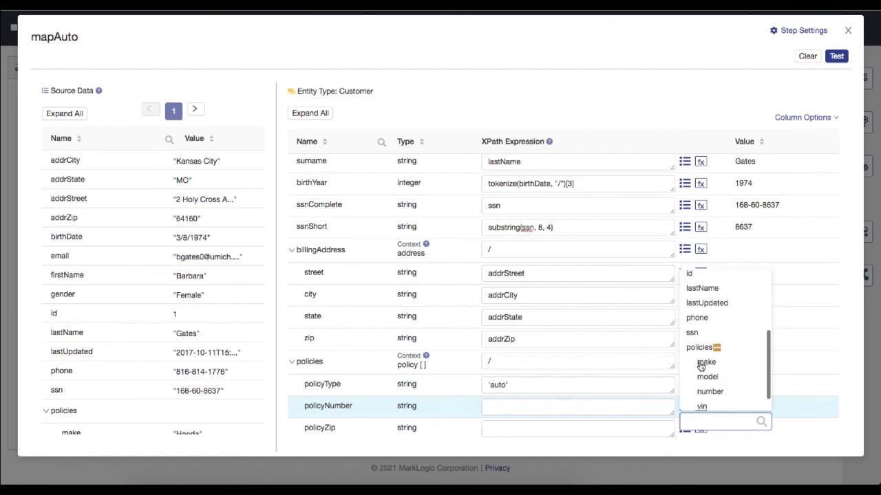
click(706, 388)
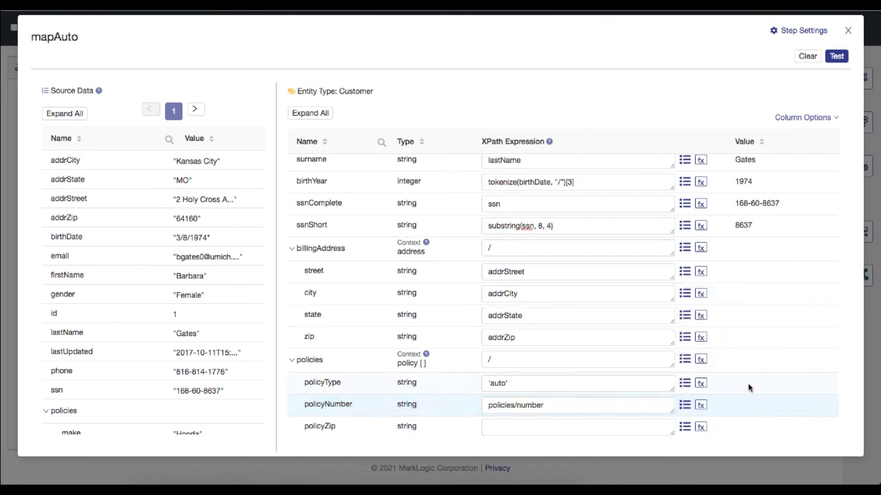
click(684, 428)
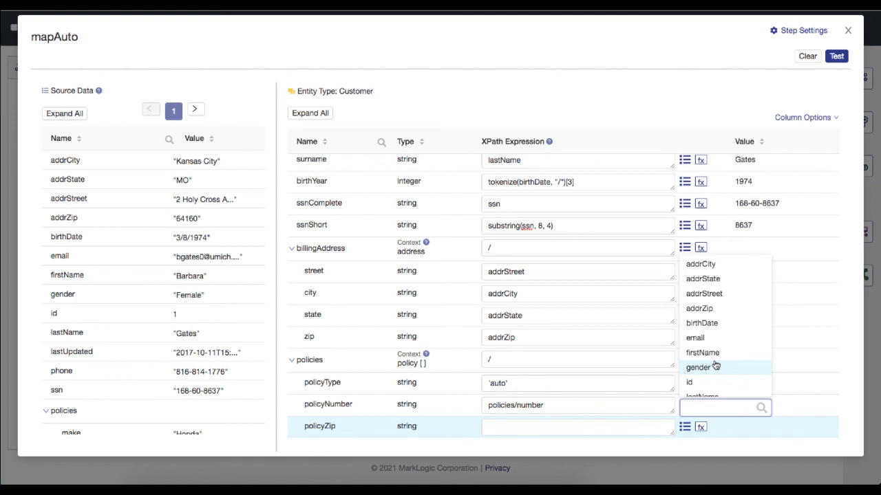
click(710, 308)
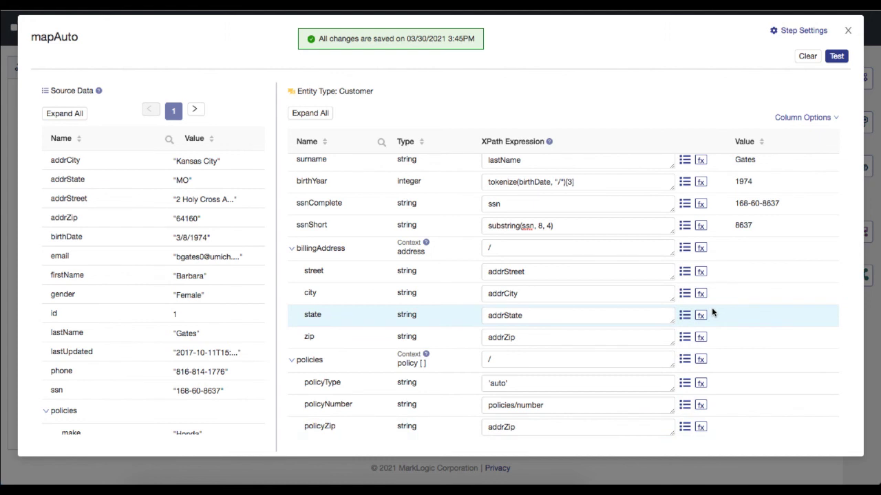
Step: Test the completed mapAuto mapping and close it to return to the Customer mapping steps
click(838, 57)
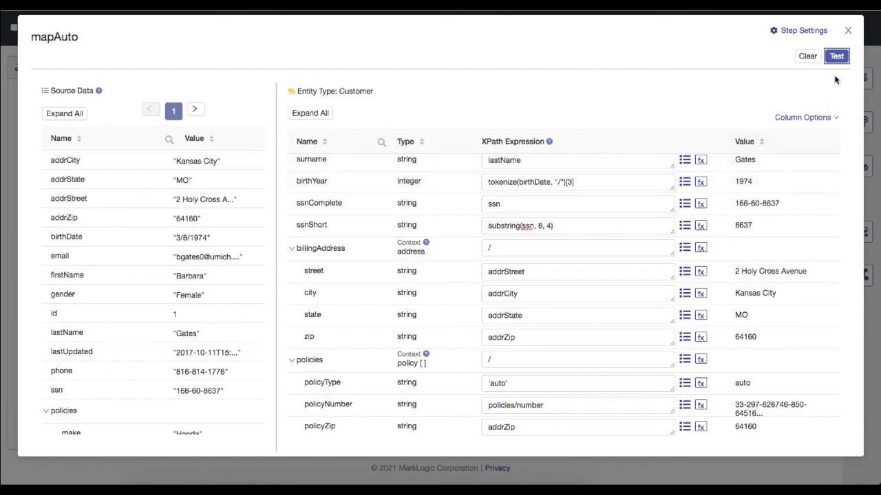
click(849, 33)
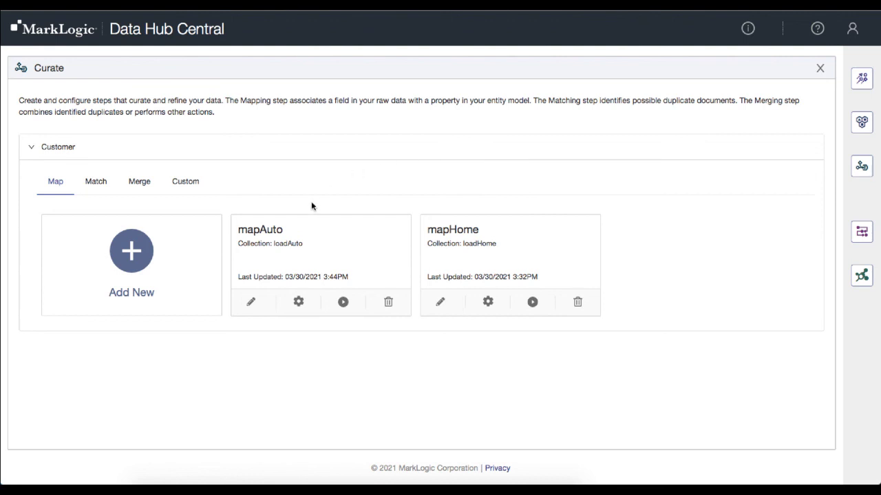
mouse_move(313, 238)
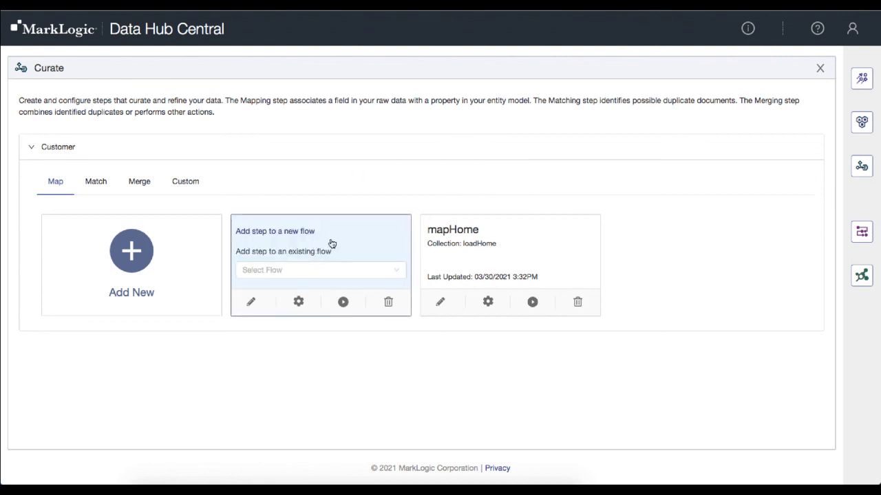
Step: Add the mapAuto step to the existing sunrise flow and run it there
click(397, 274)
click(247, 291)
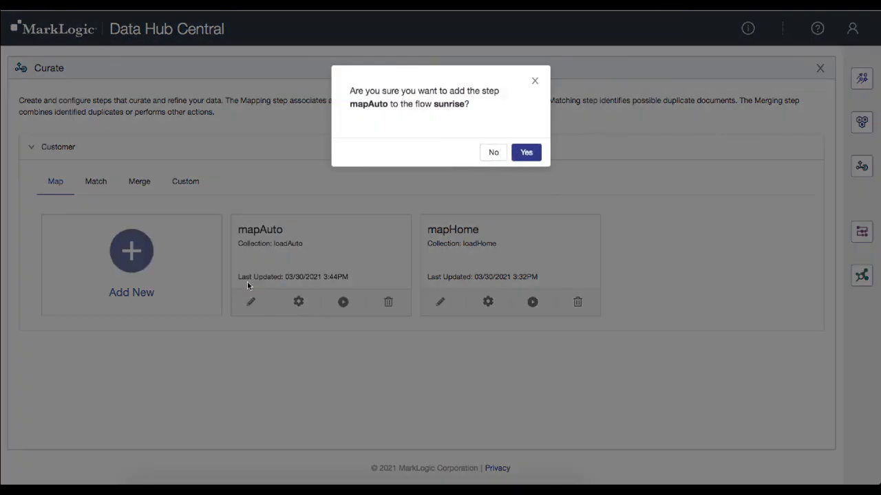
click(526, 152)
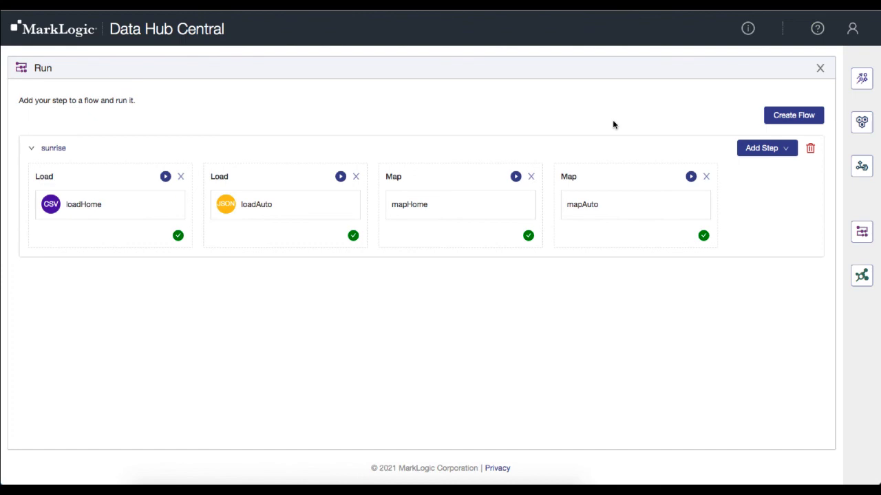
mouse_move(624, 202)
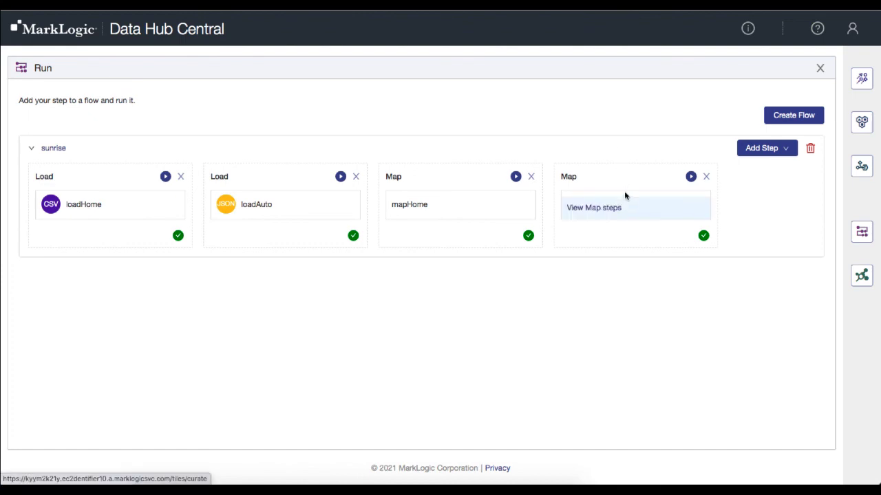
click(691, 176)
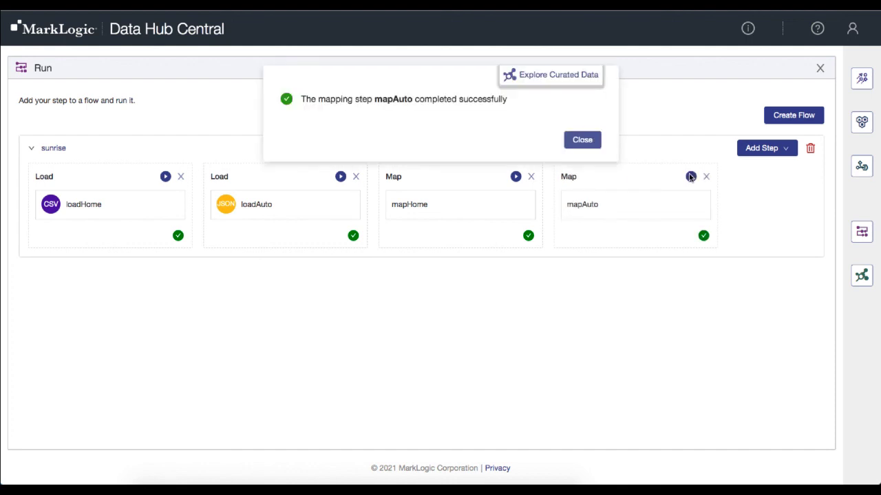
Step: Explore the curated Customer data from the mapAuto run with all filters cleared, and select the current search text
click(558, 75)
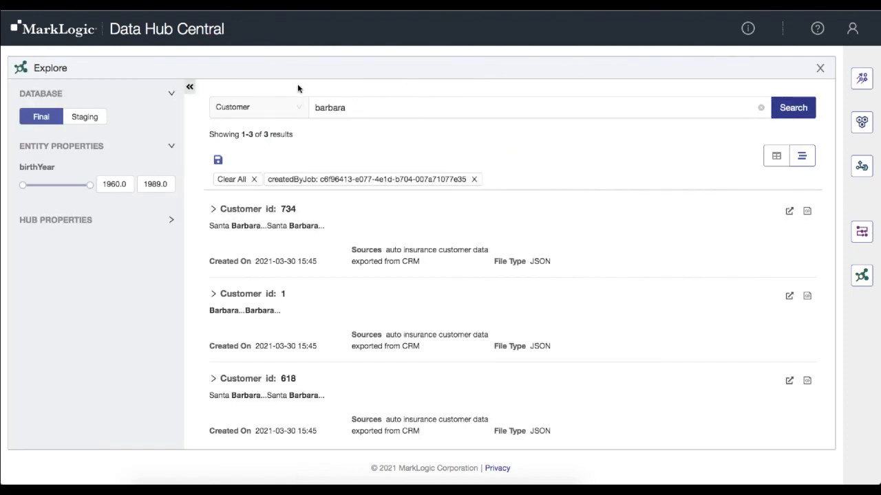
click(254, 179)
double_click(327, 108)
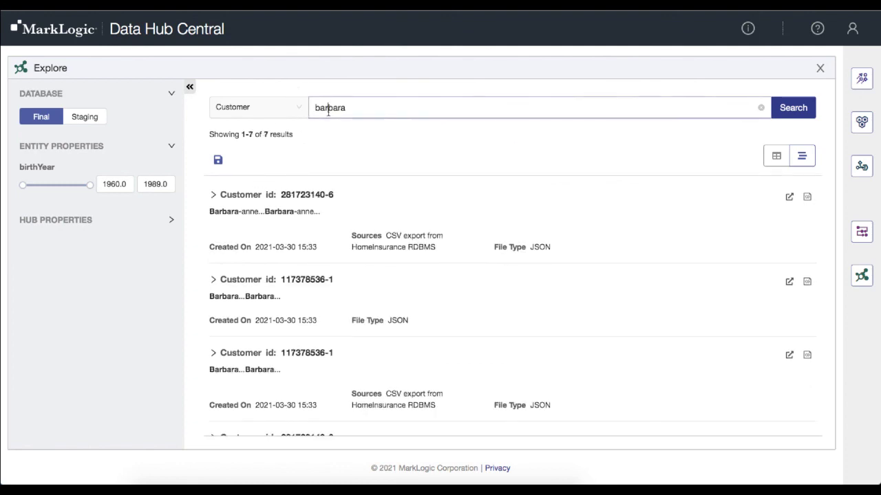